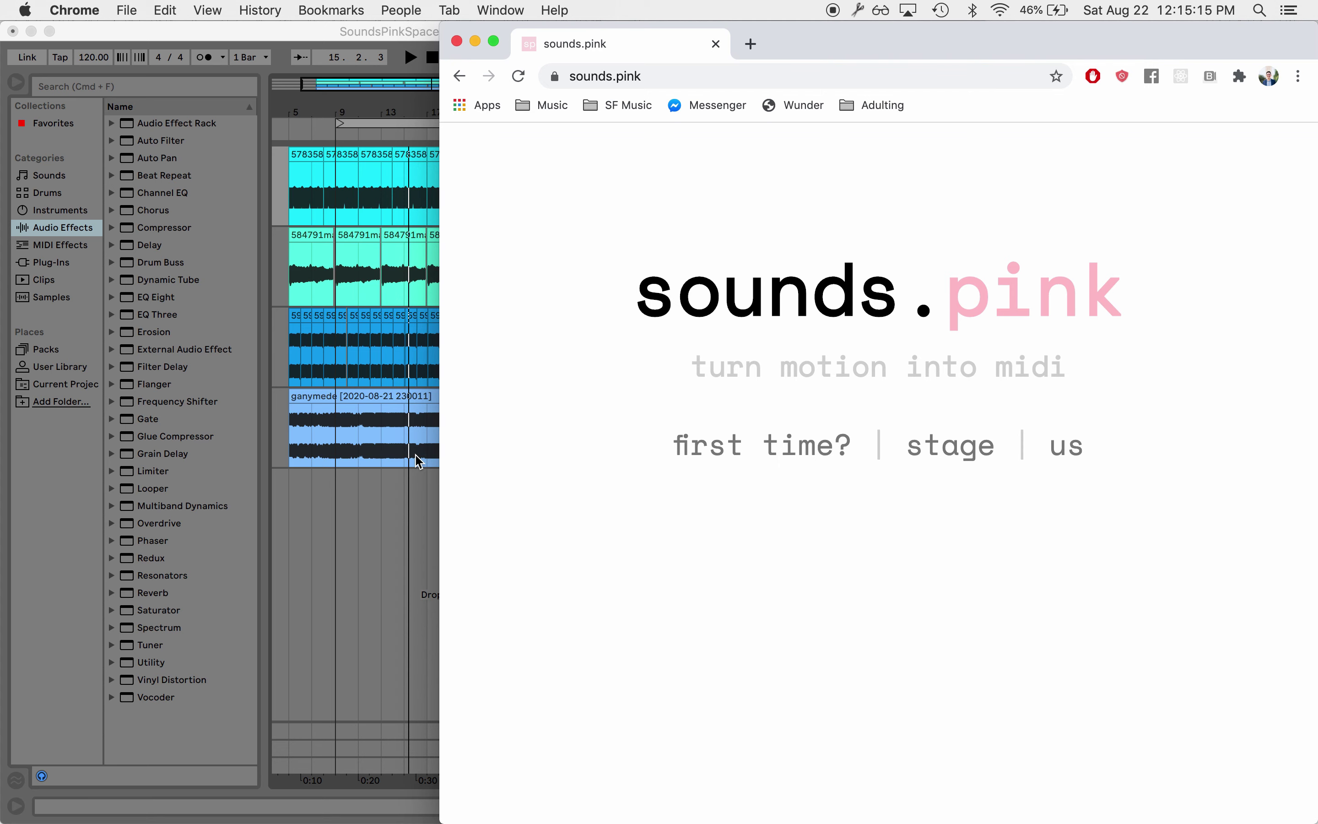
# Step: Download the sounds.pink Mac companion zip and unpack soundsPink_Mac_0_1_2.app into Downloads
pyautogui.click(323, 584)
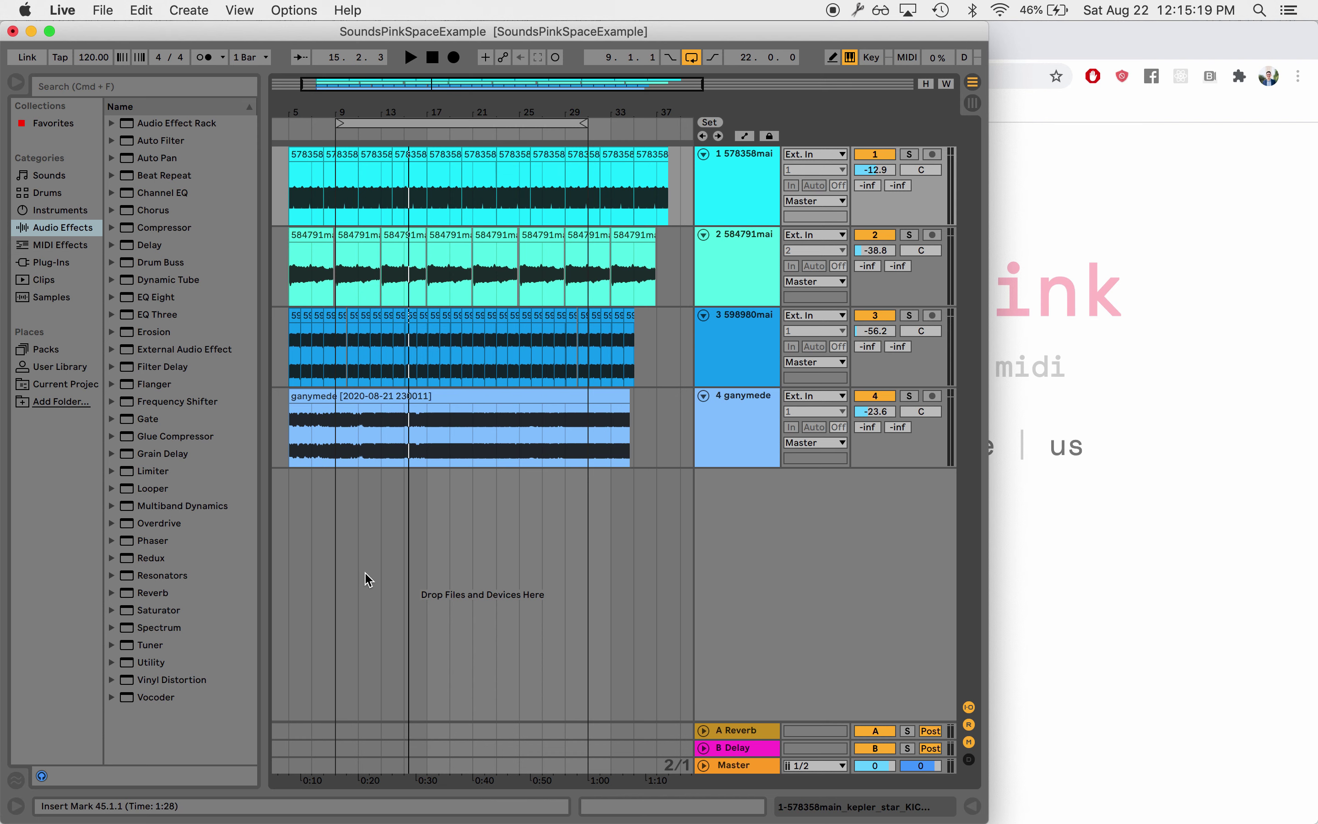
pyautogui.click(1050, 561)
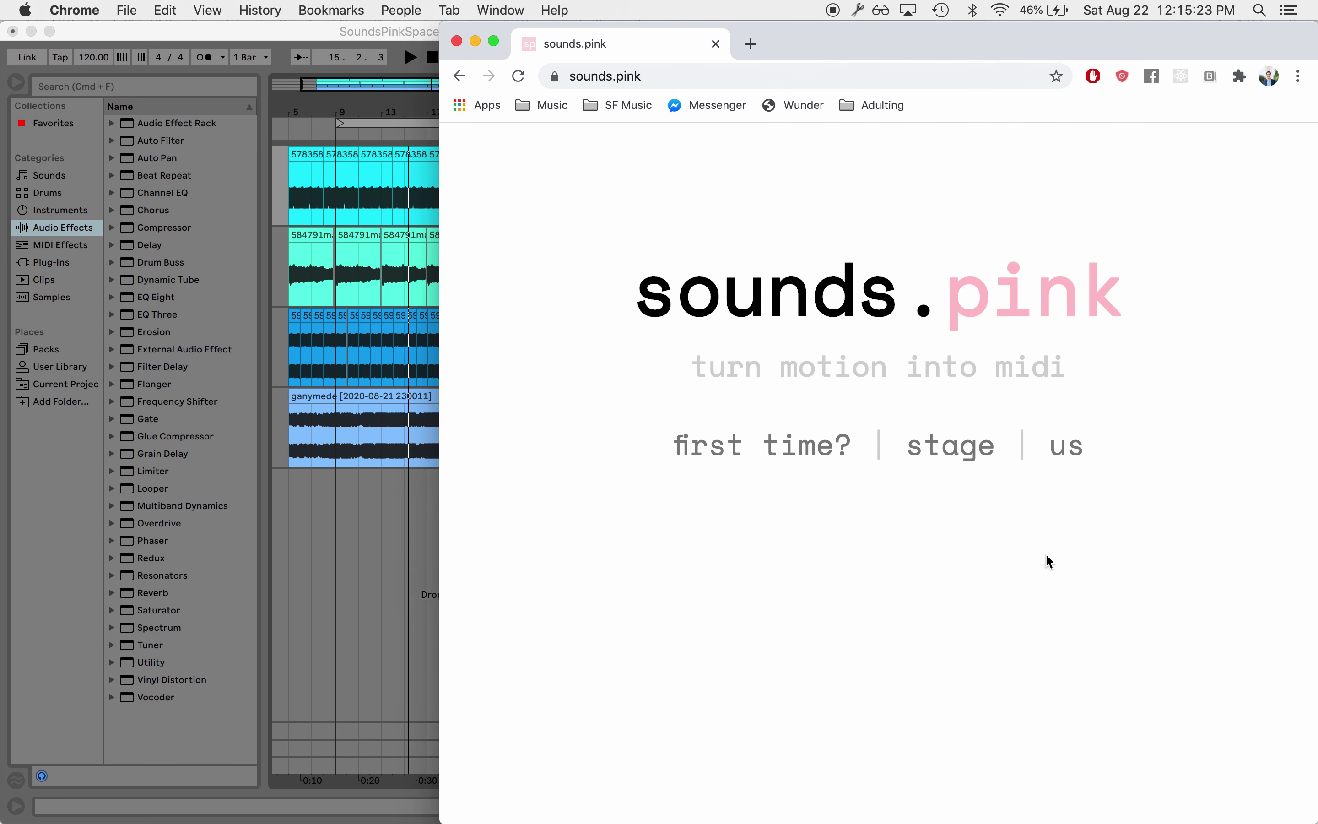
pyautogui.click(808, 446)
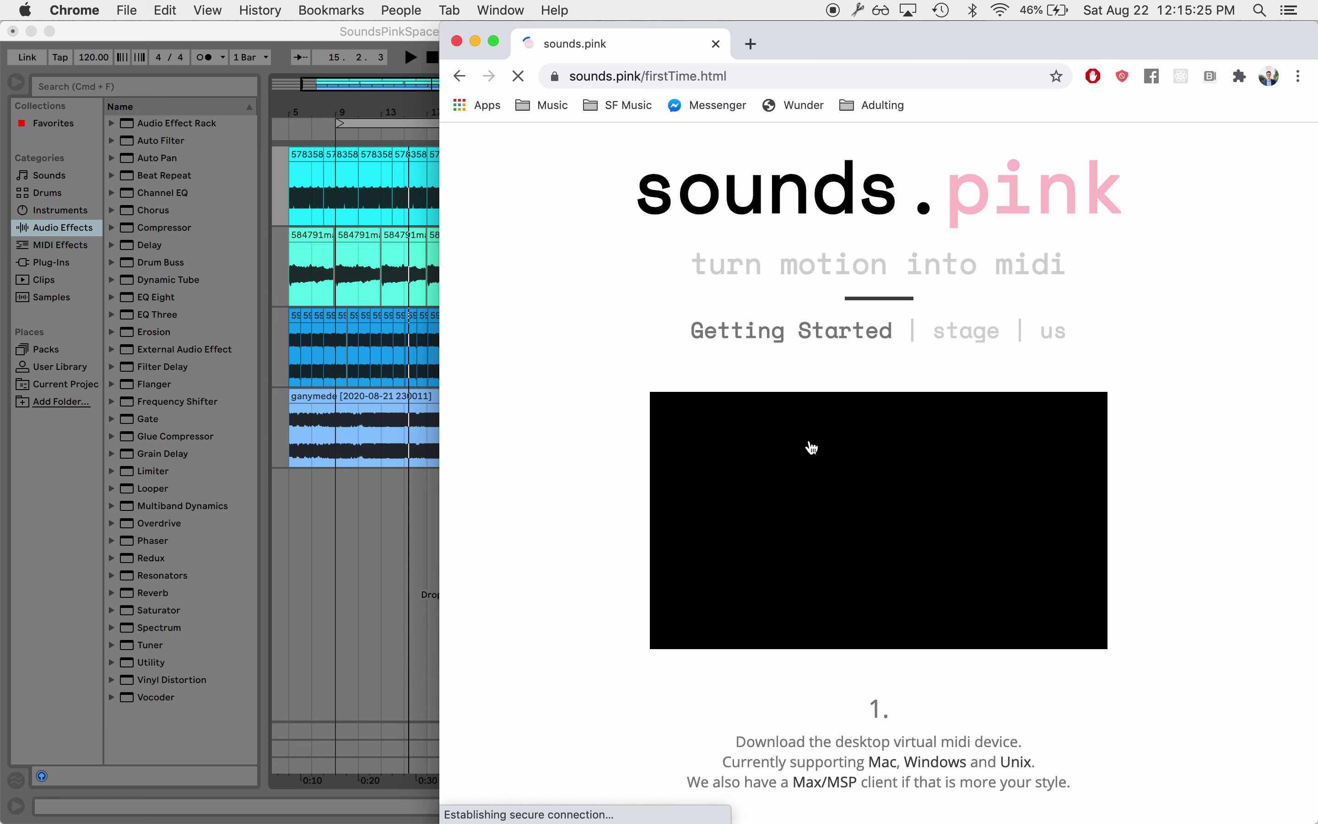
pyautogui.scroll(-6, 627, 603)
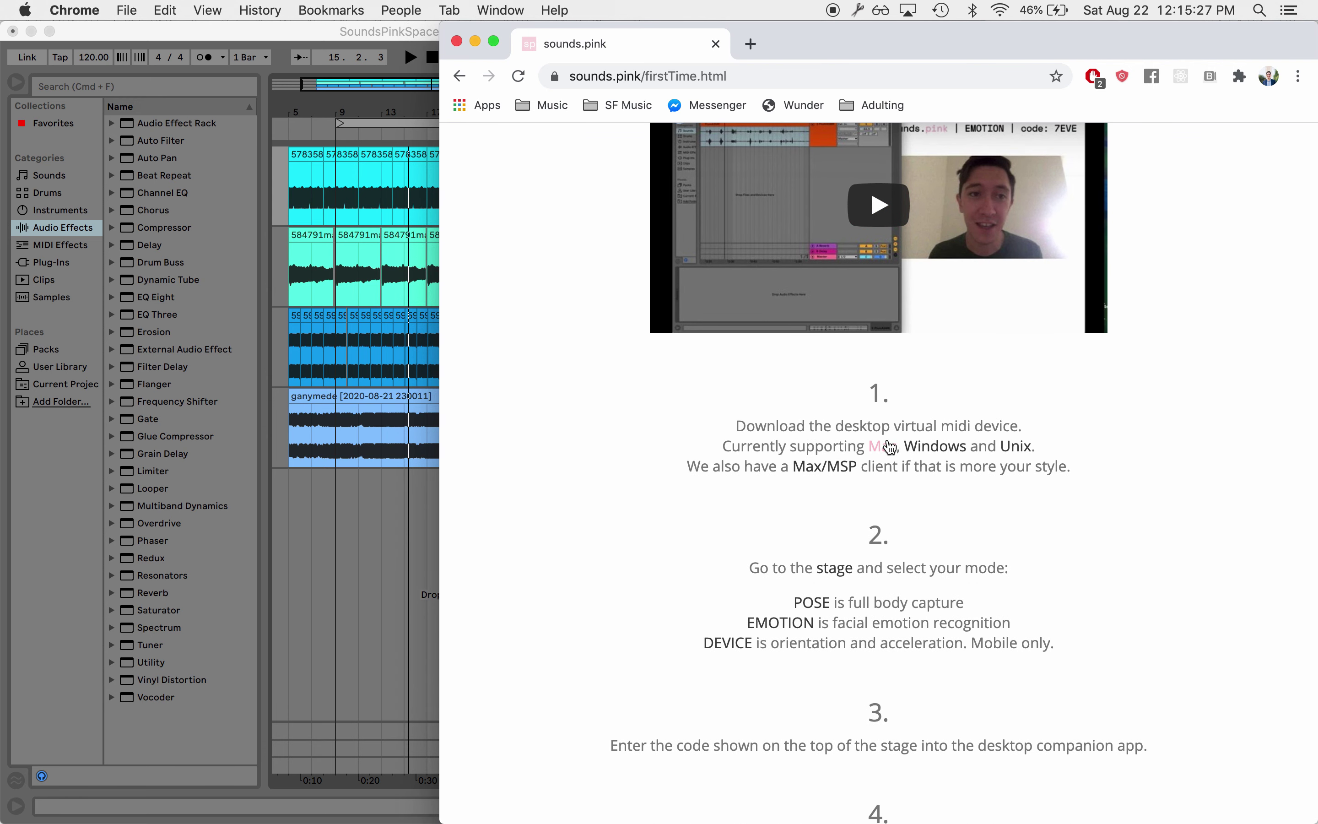
pyautogui.click(885, 447)
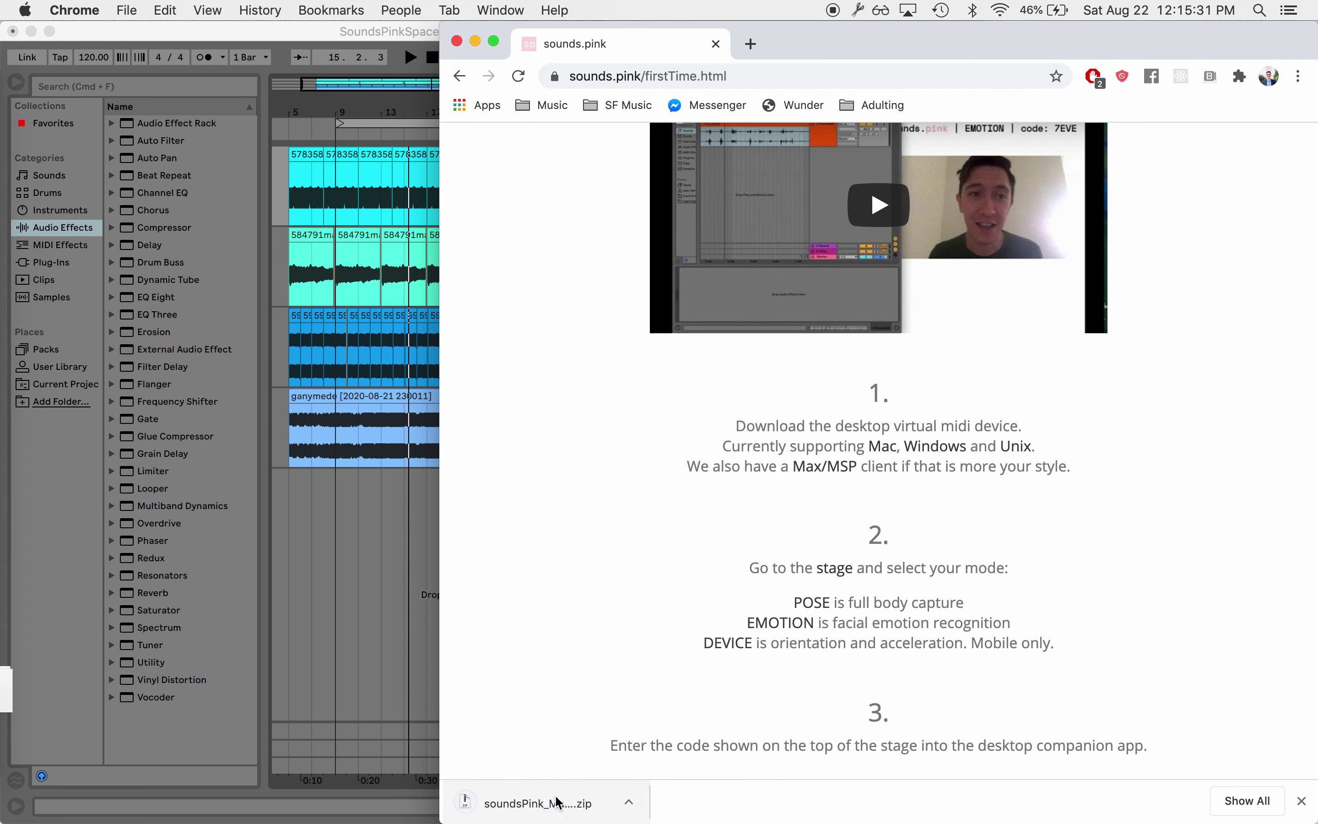
pyautogui.click(547, 814)
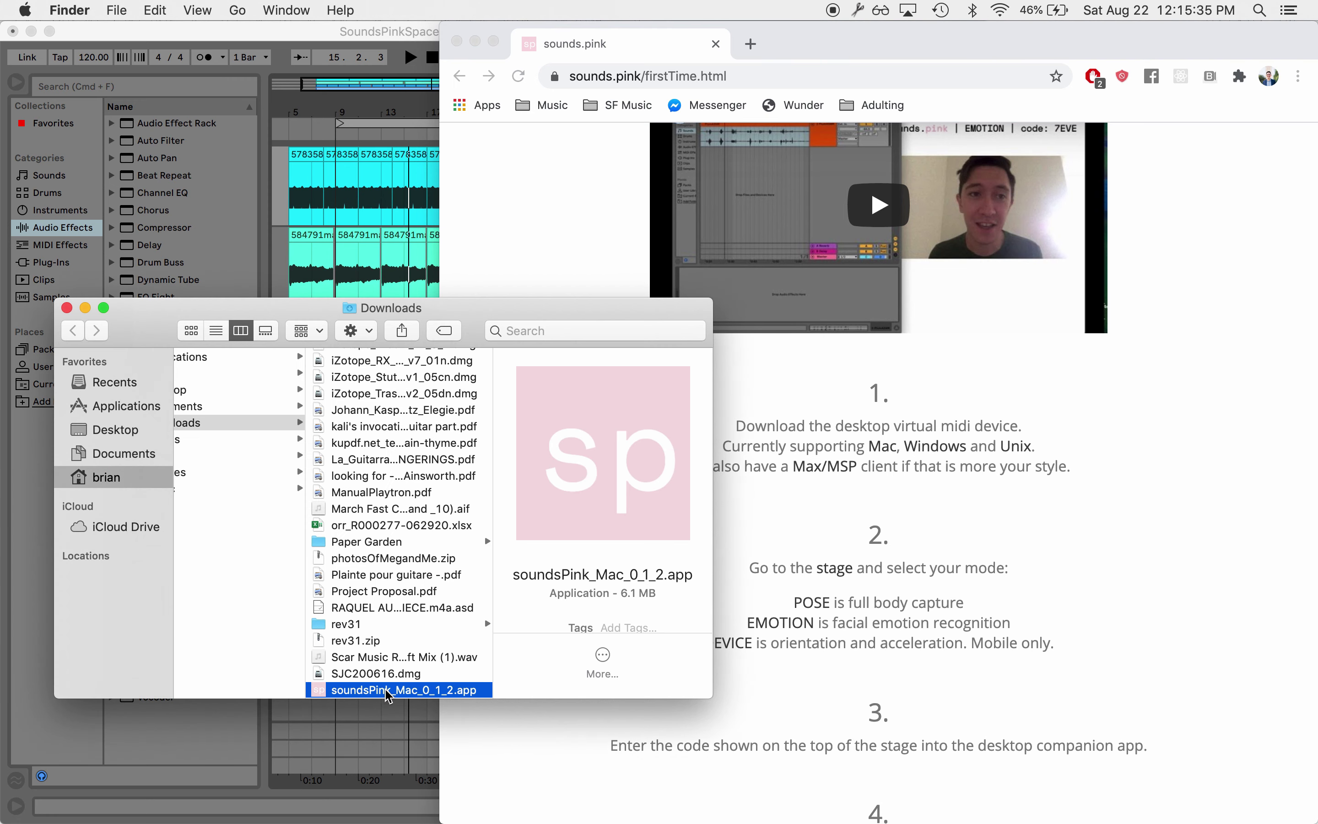
# Step: Launch soundsPink_Mac_0_1_2.app, approve the Gatekeeper warning, and centre its window
pyautogui.doubleClick(387, 691)
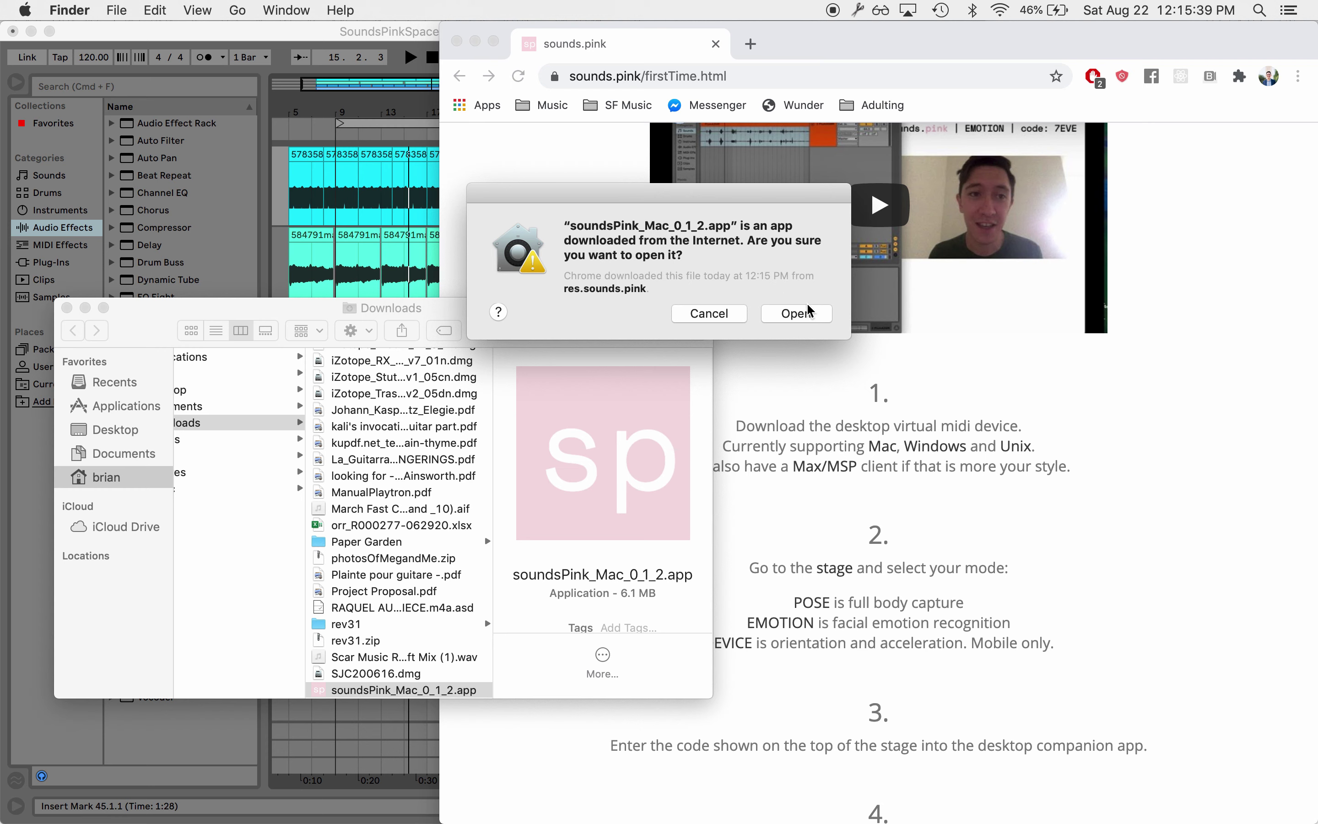
pyautogui.click(796, 314)
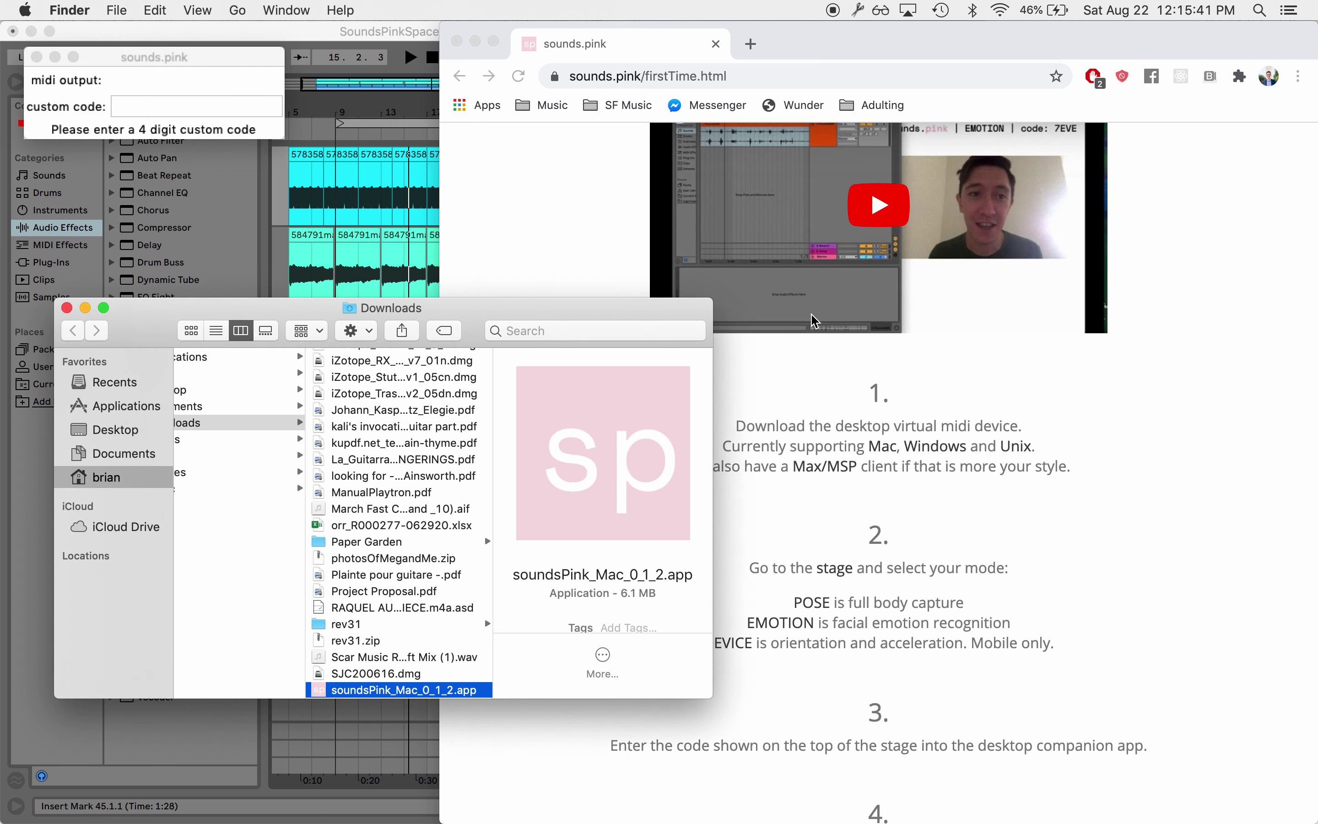
pyautogui.moveTo(215, 61); pyautogui.dragTo(372, 244)
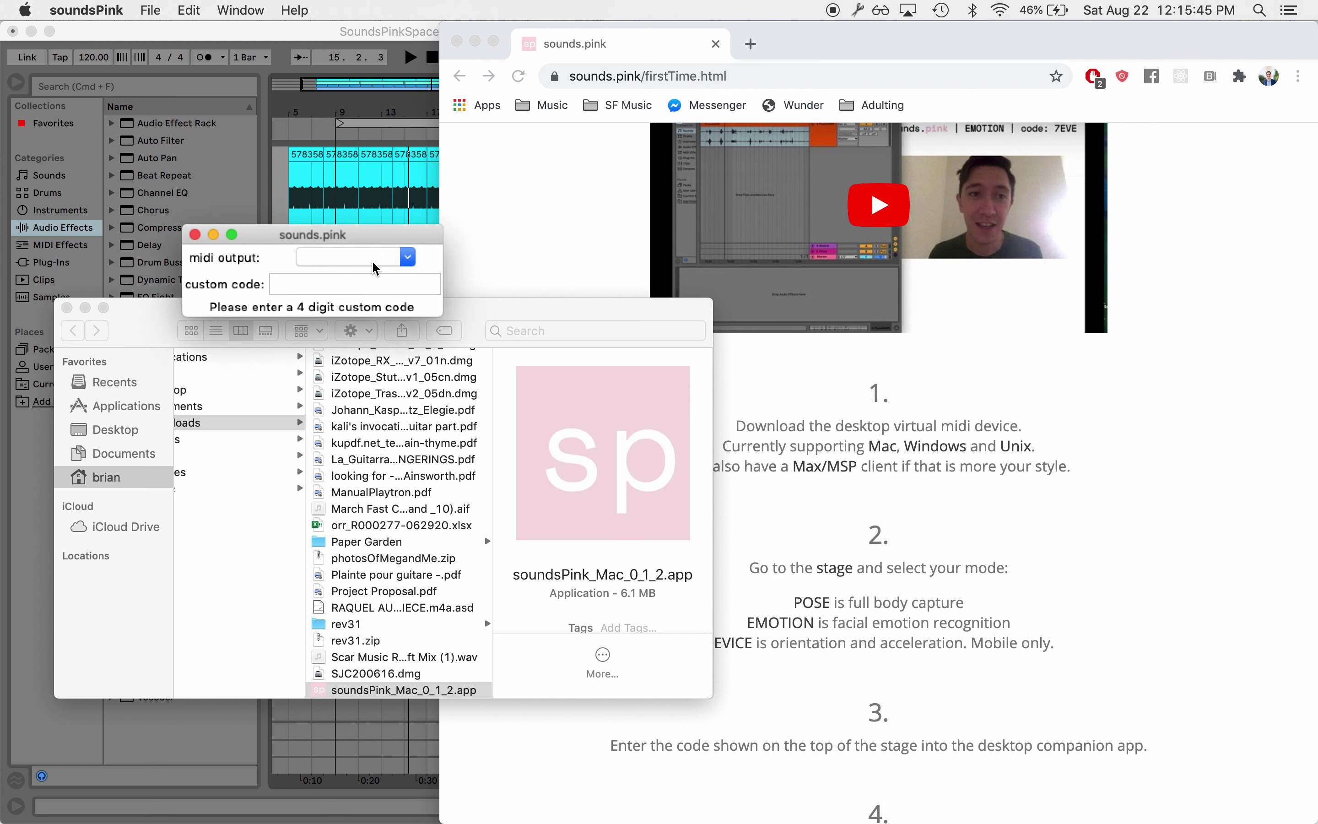
# Step: Return to the sounds.pink site in Chrome and go to the Stage page
pyautogui.click(603, 228)
pyautogui.scroll(5, 603, 228)
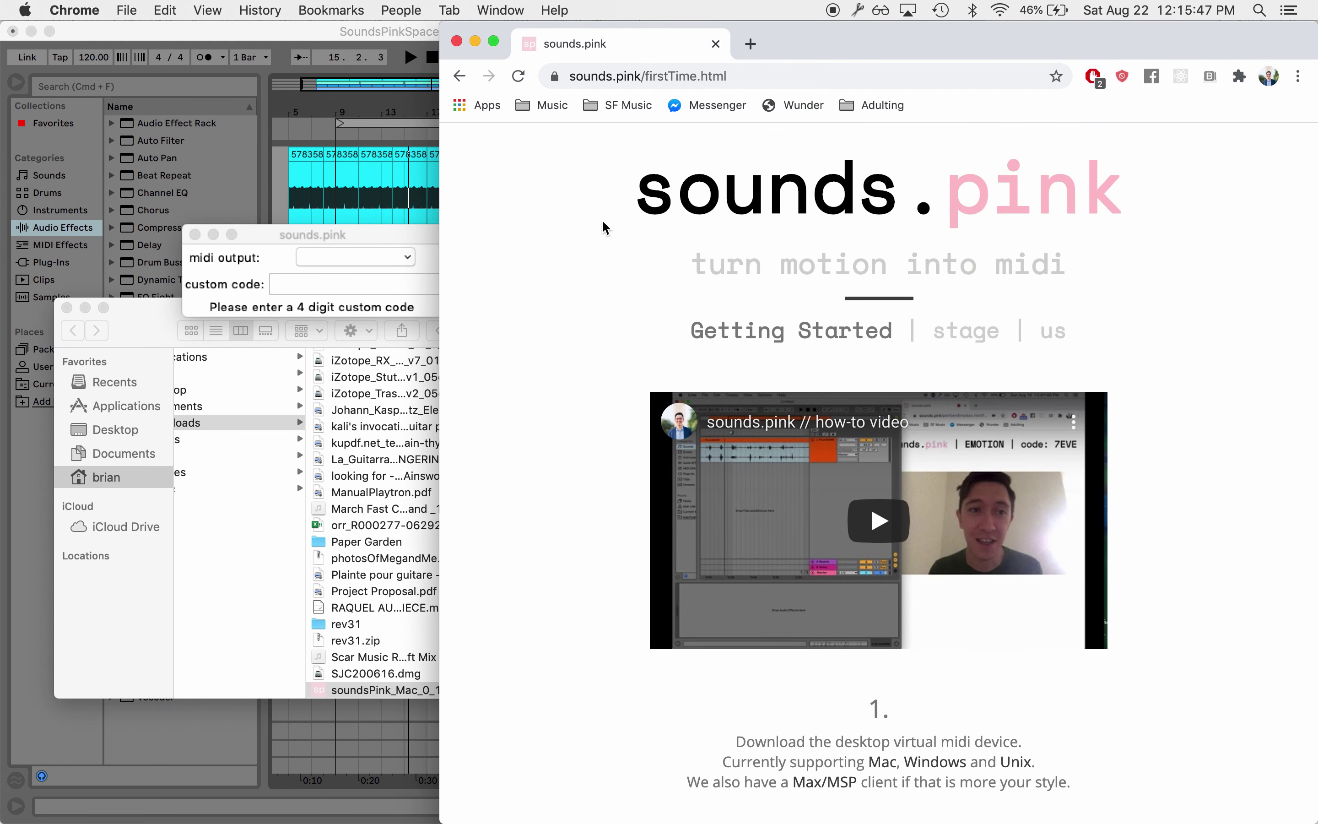
pyautogui.click(968, 341)
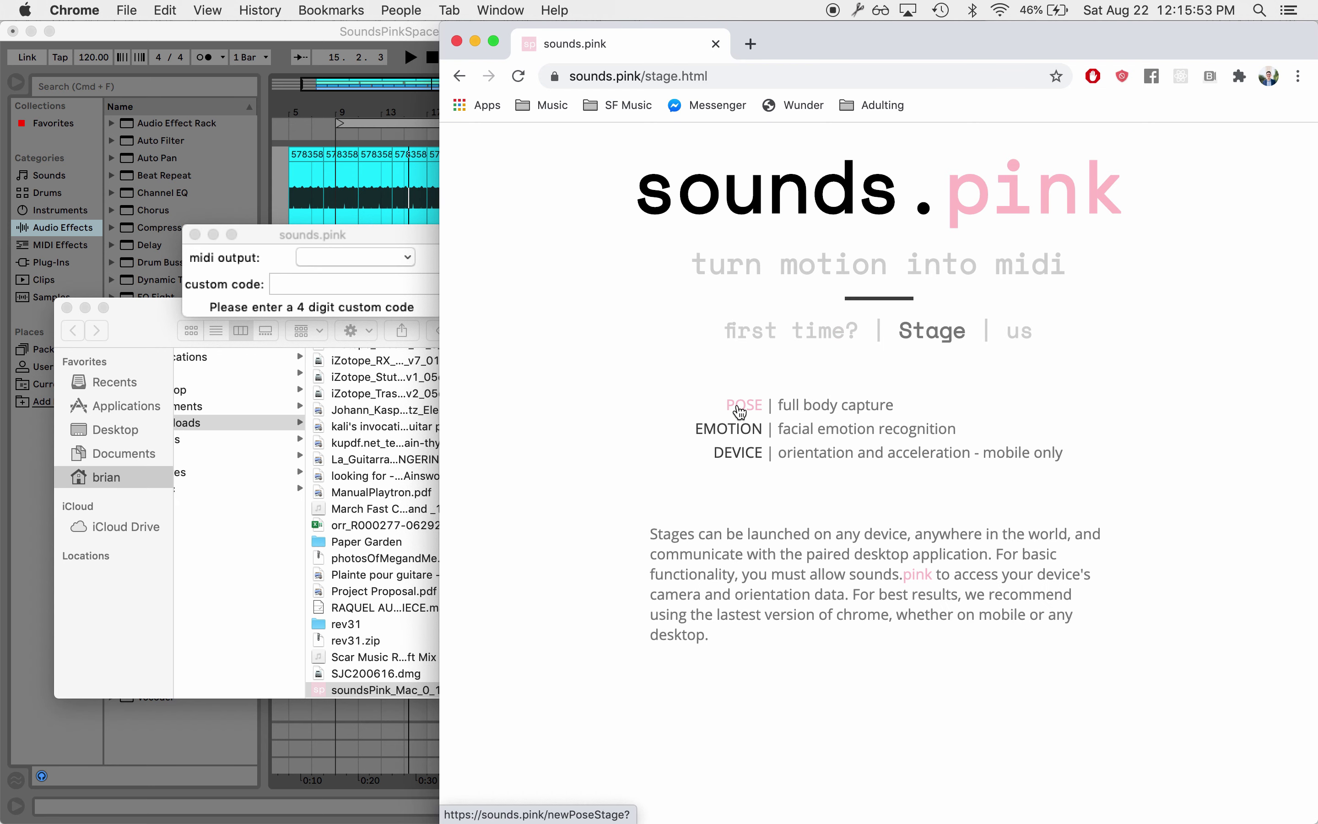
# Step: Start the POSE full-body webcam stage and position the soundsPink window for code entry
pyautogui.click(741, 408)
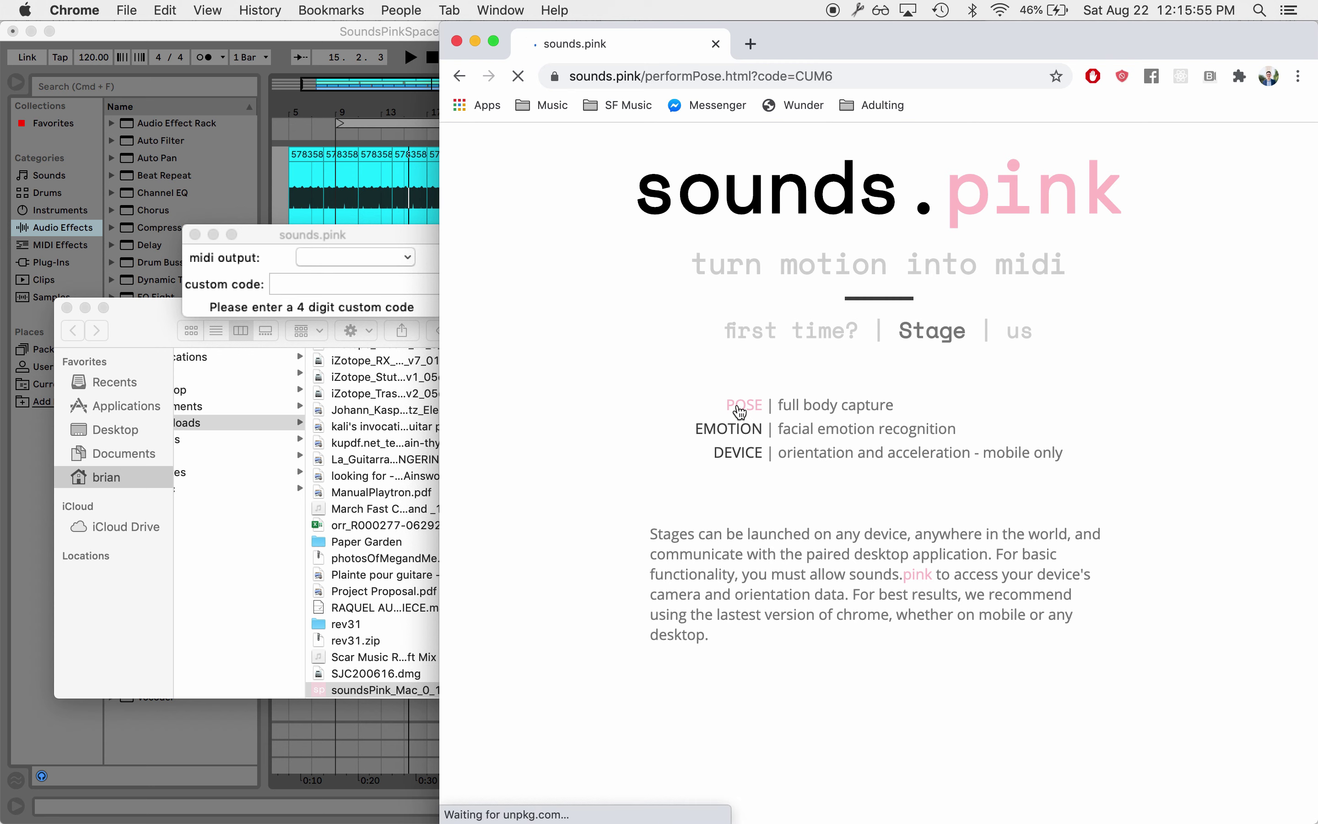
pyautogui.click(261, 258)
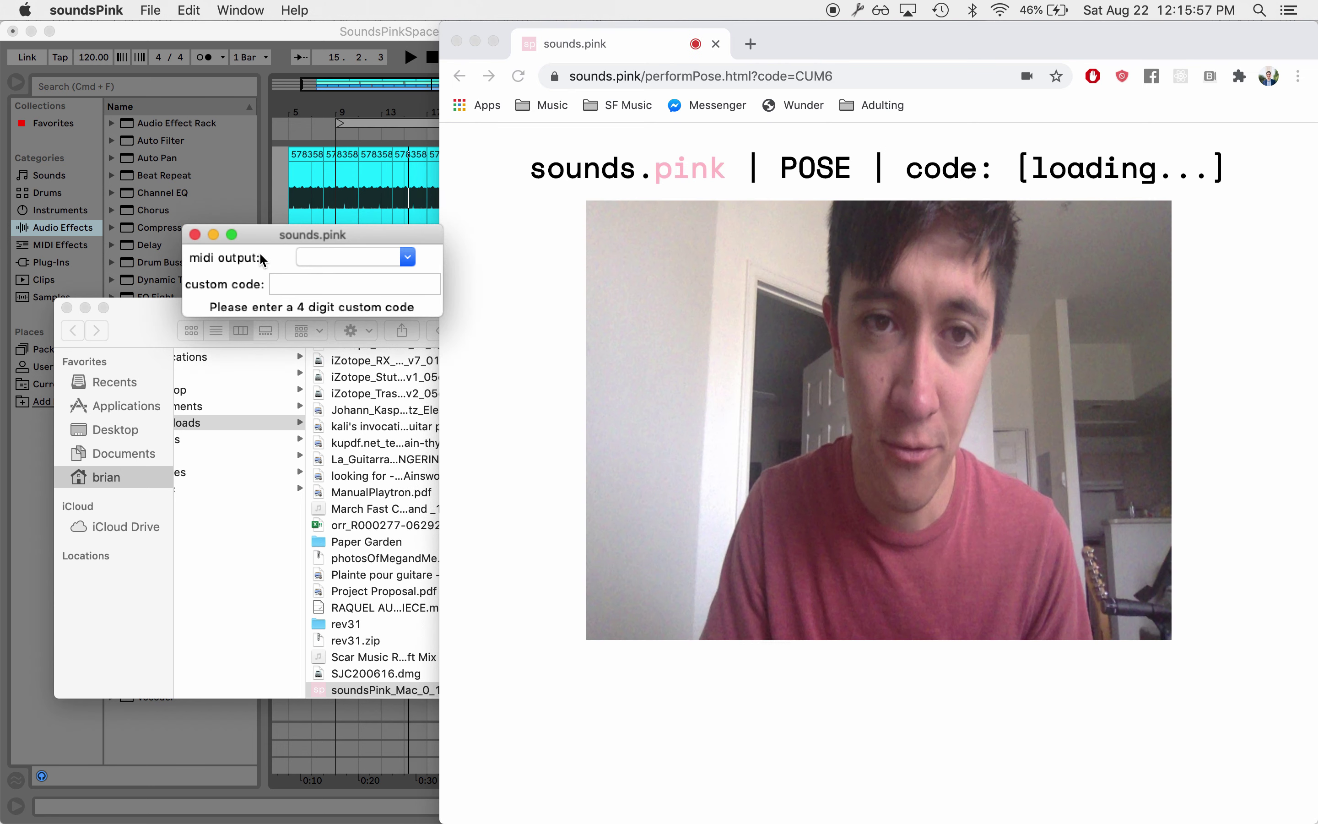
pyautogui.moveTo(304, 234); pyautogui.dragTo(369, 321)
pyautogui.click(369, 362)
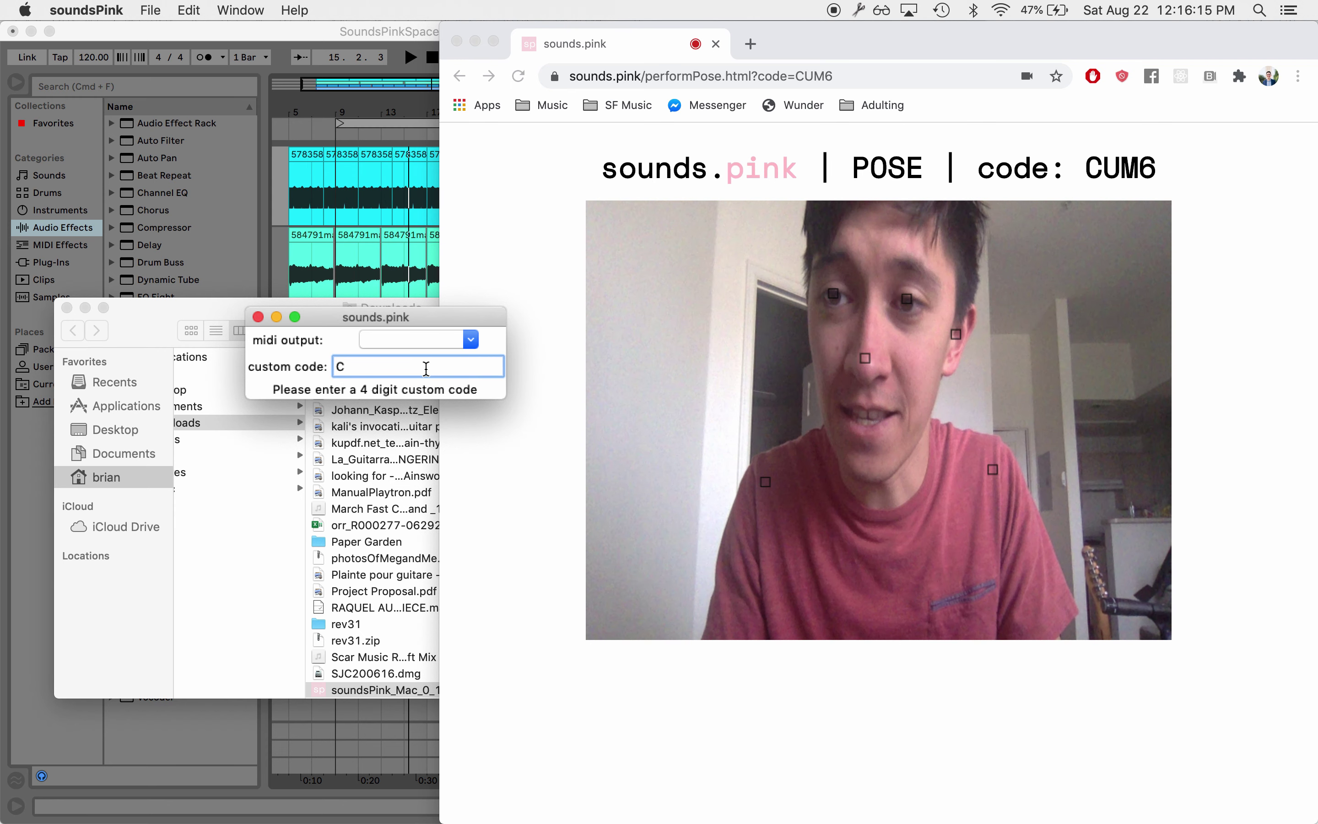
# Step: Enter the stage's custom code in soundsPink and place its window over the webcam video
pyautogui.write('UM6')
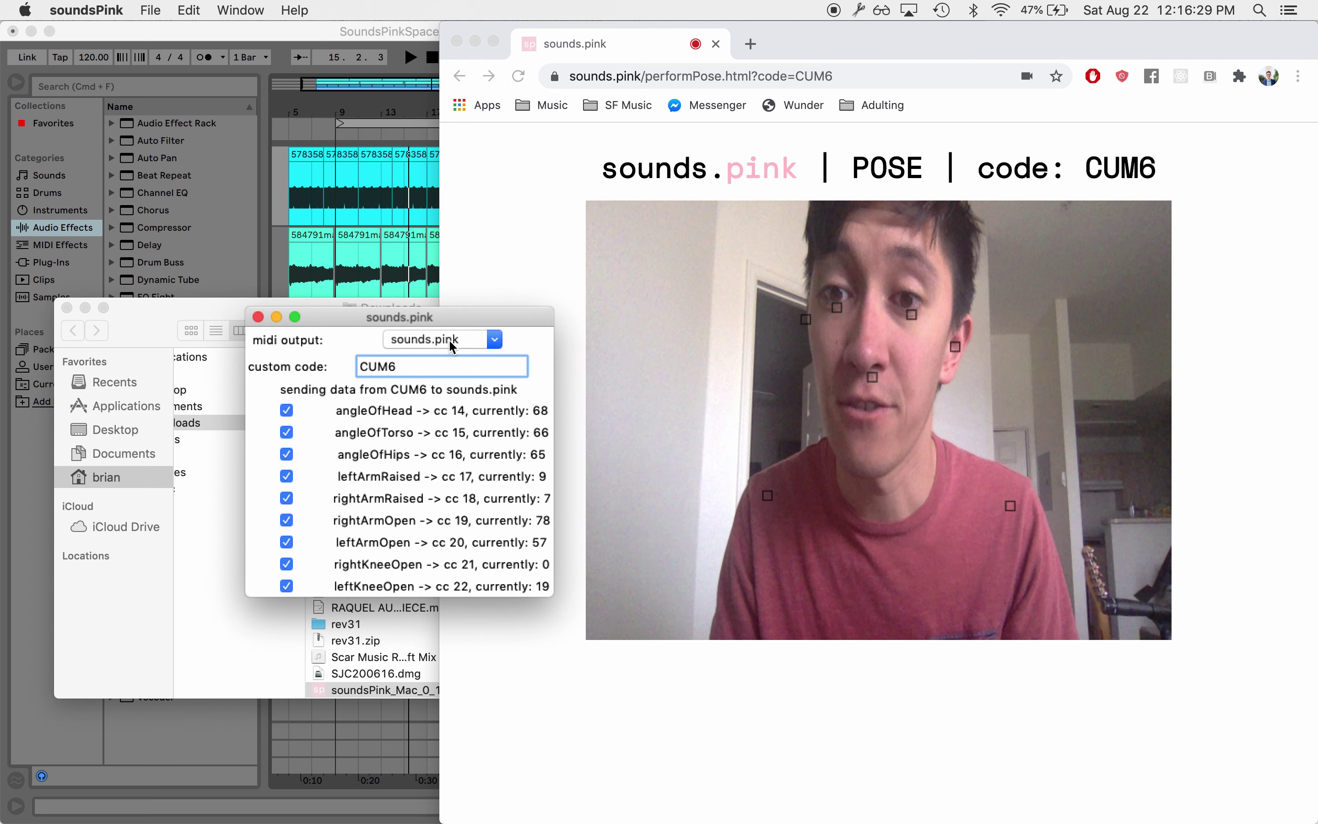
pyautogui.moveTo(400, 321); pyautogui.dragTo(1166, 274)
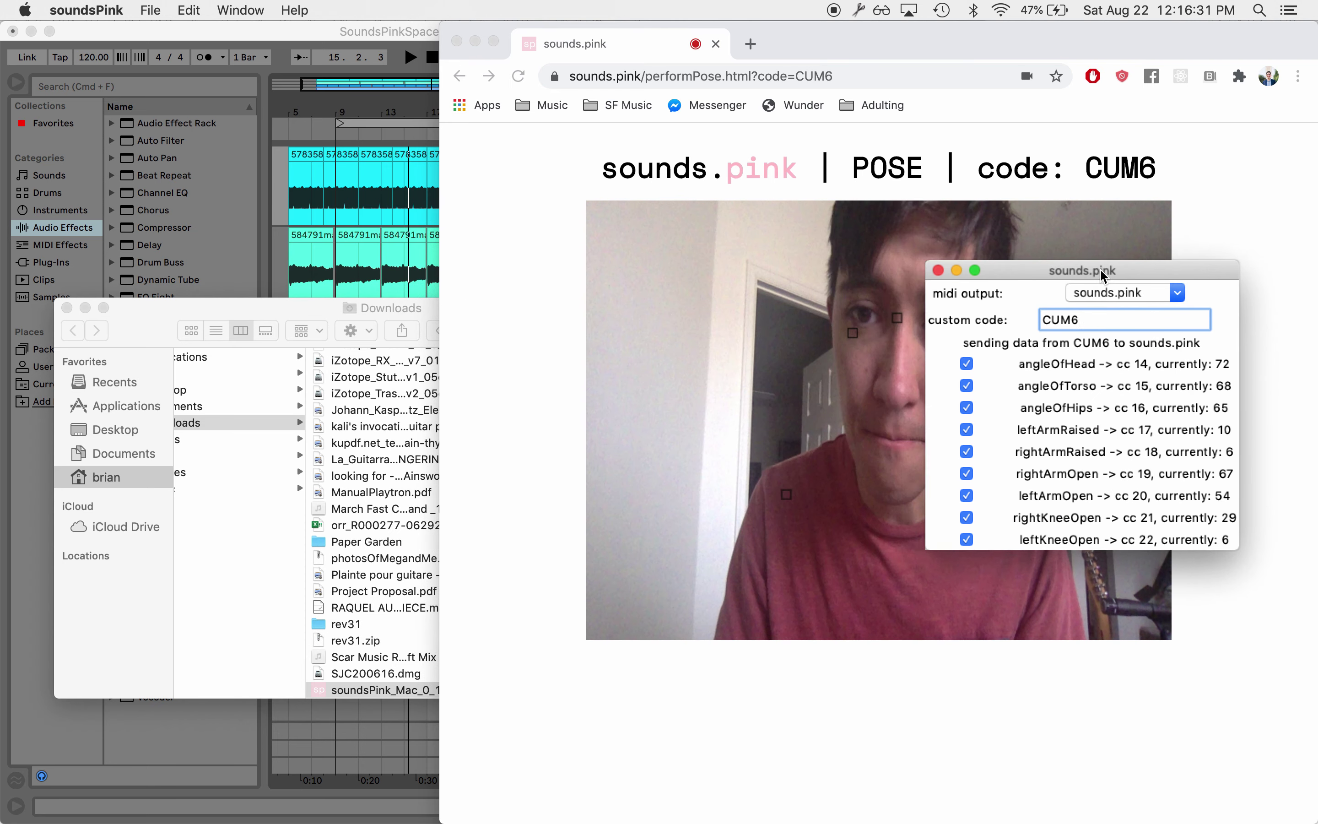
pyautogui.click(170, 746)
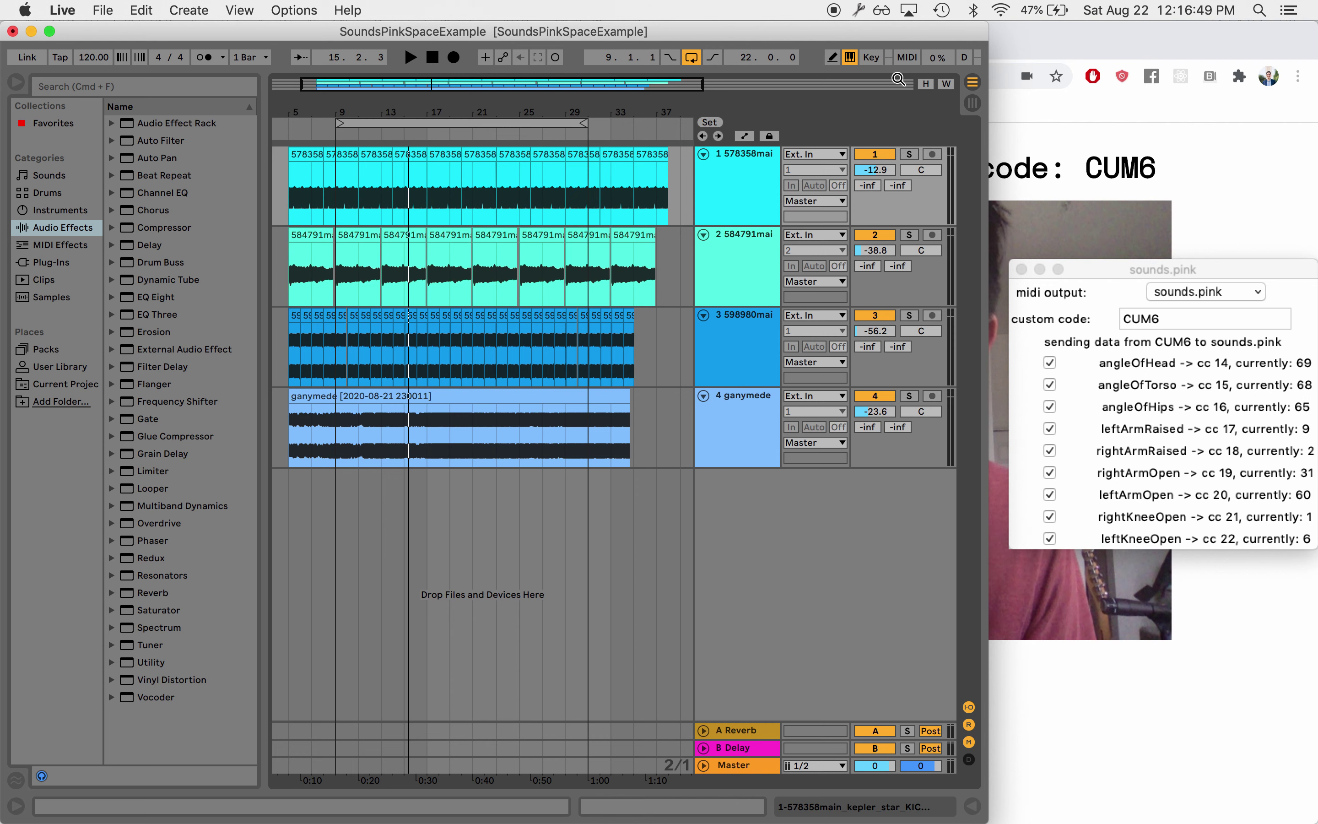
# Step: Turn on MIDI Map mode with the MIDI button in Live's top-right corner
pyautogui.click(908, 59)
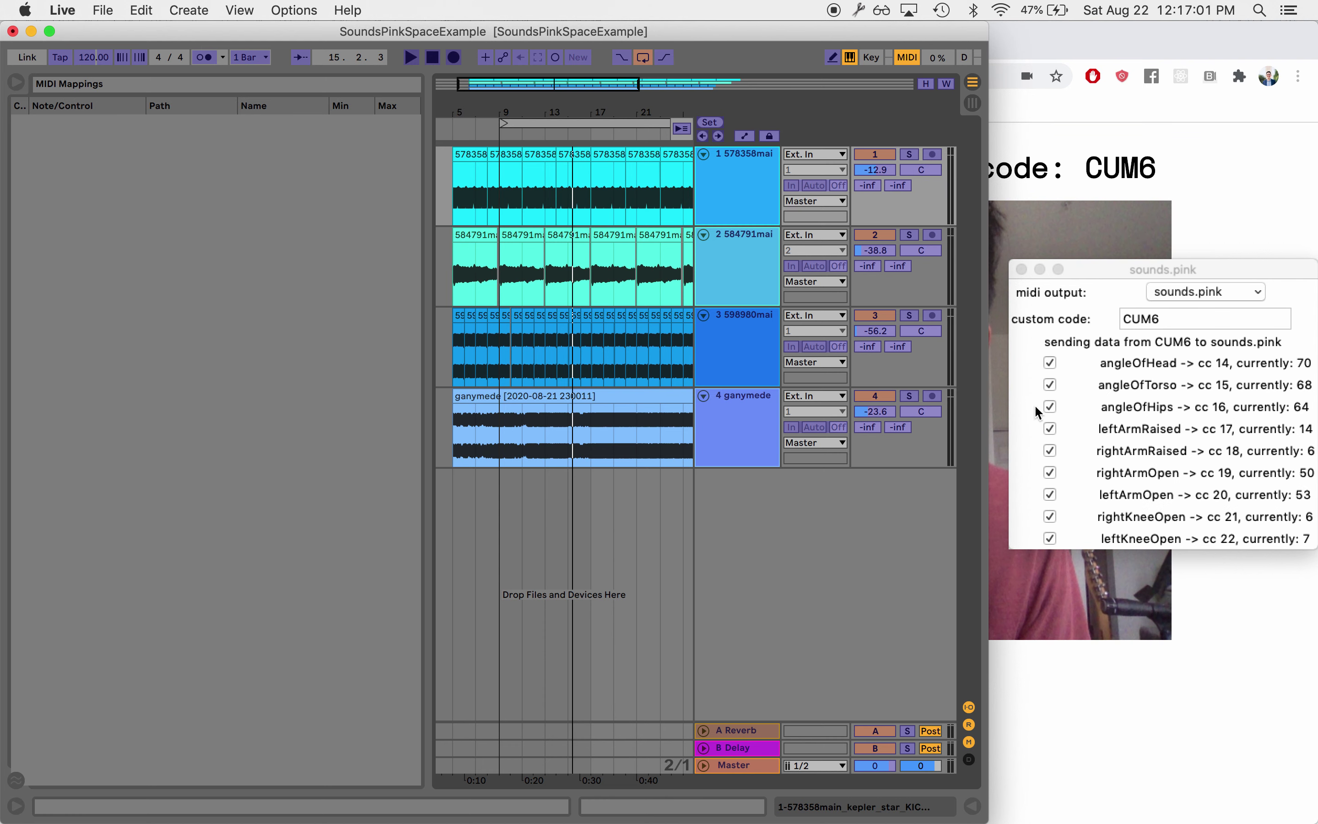
# Step: Target track 1's volume, leaving only angleOfHead (CC 14) to map, then untick all sends
pyautogui.click(880, 174)
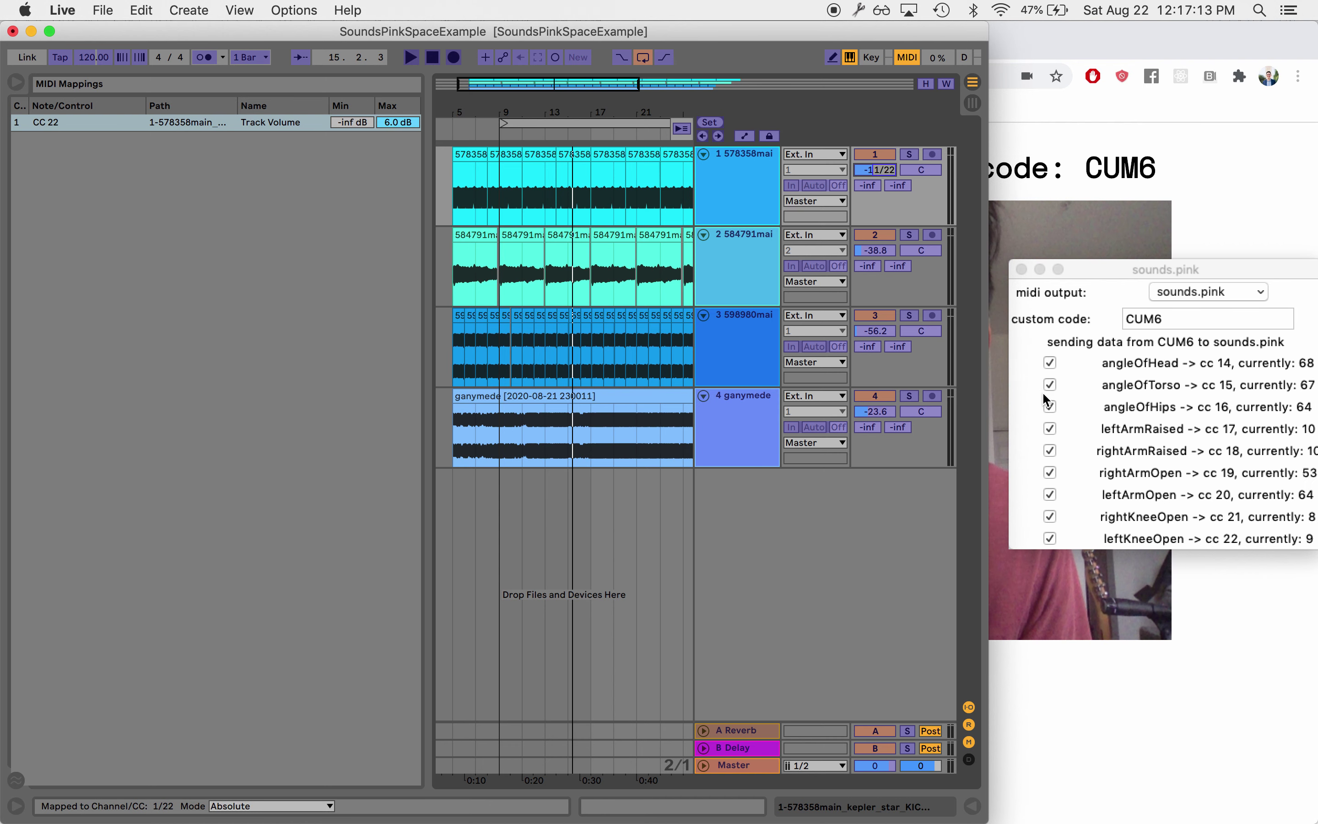
pyautogui.click(1052, 537)
pyautogui.click(1050, 516)
pyautogui.click(1050, 495)
pyautogui.click(1050, 473)
pyautogui.click(1050, 451)
pyautogui.click(1050, 429)
pyautogui.click(1050, 407)
pyautogui.click(1050, 384)
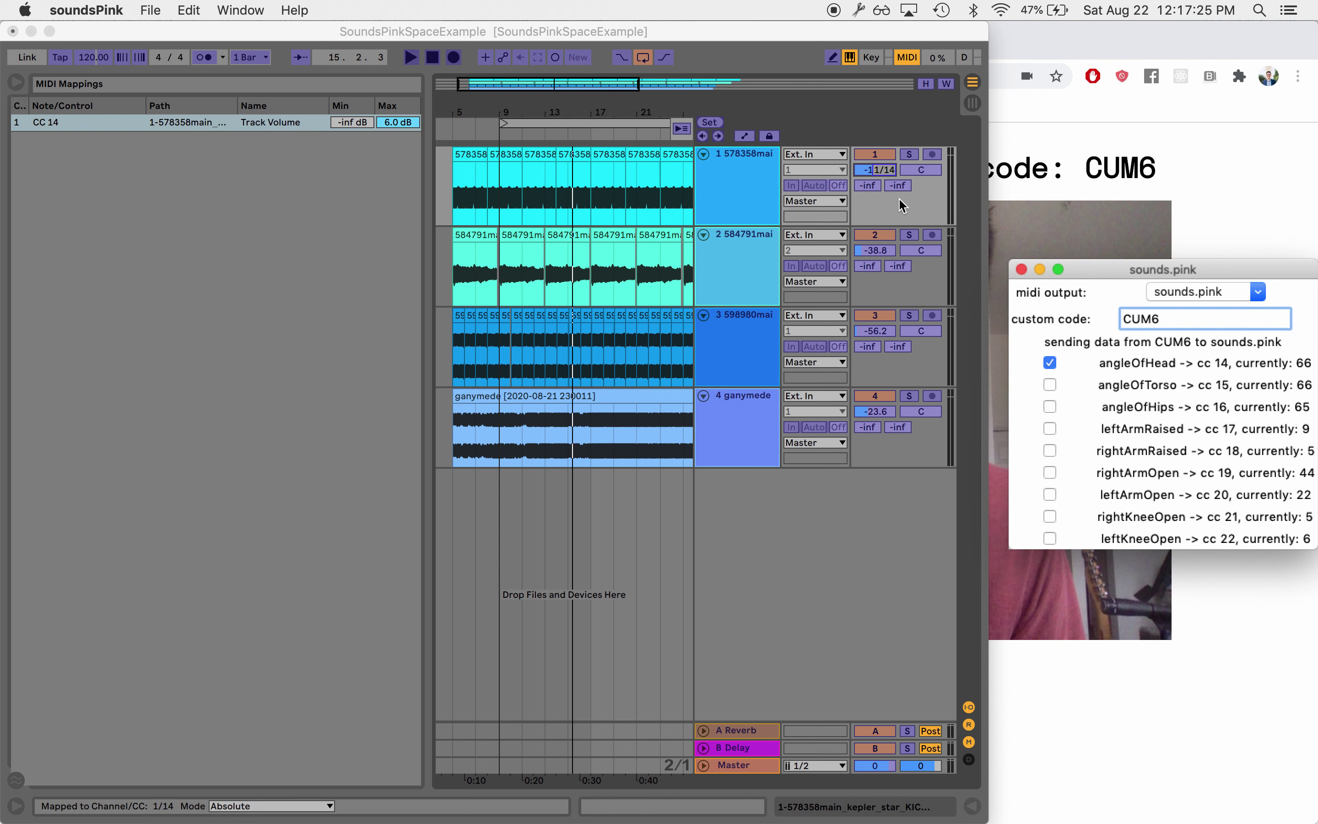
pyautogui.click(1050, 363)
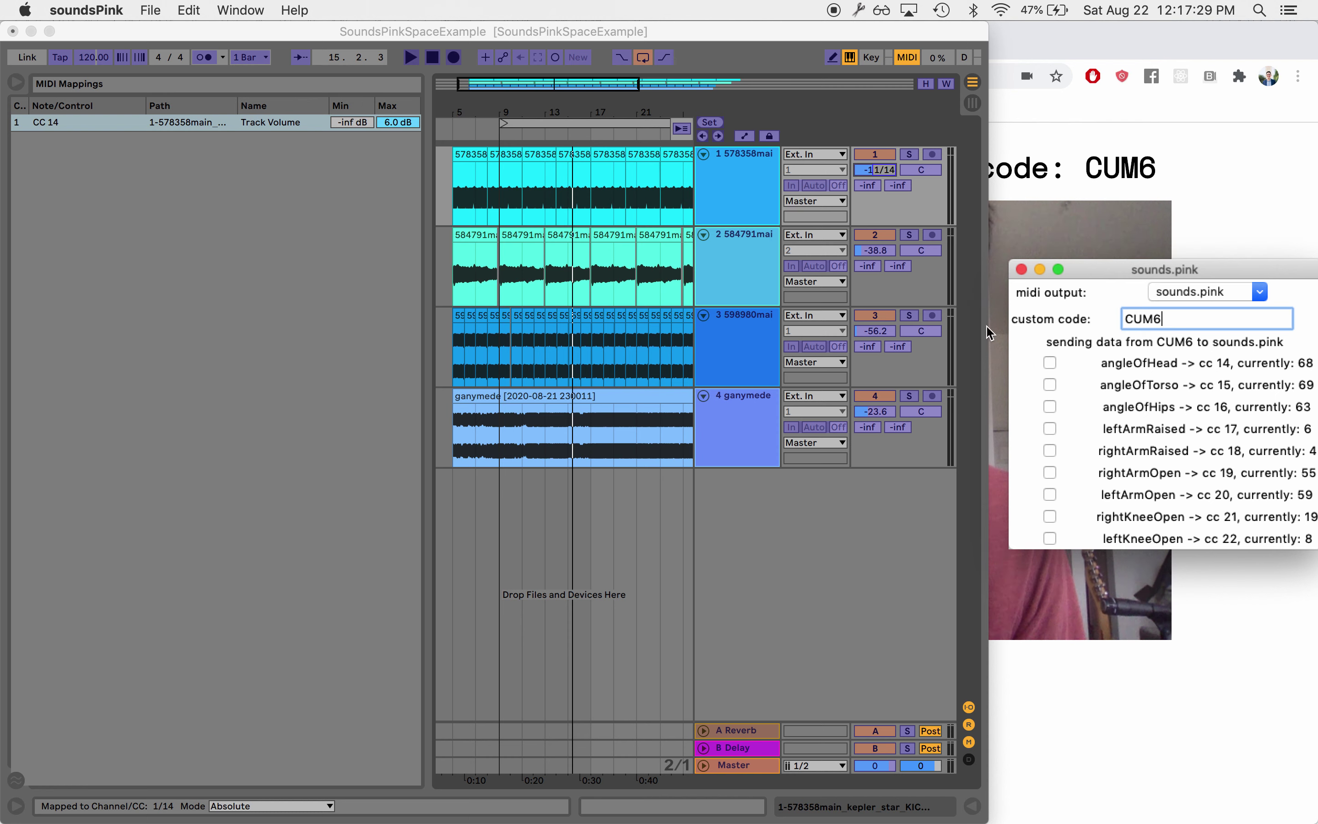
# Step: Map track 2's volume to angleOfTorso (CC 15), then select track 3's volume as target
pyautogui.click(919, 300)
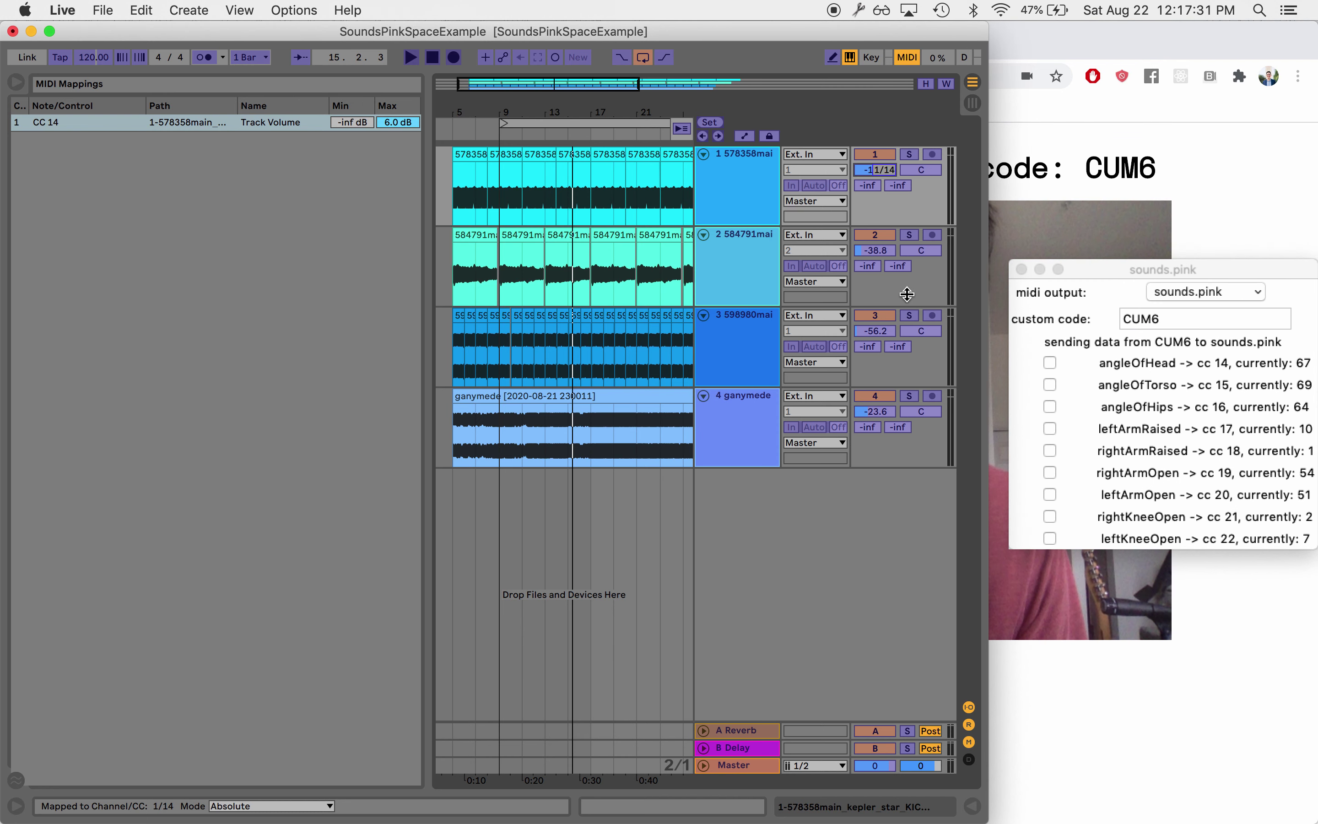
pyautogui.click(877, 251)
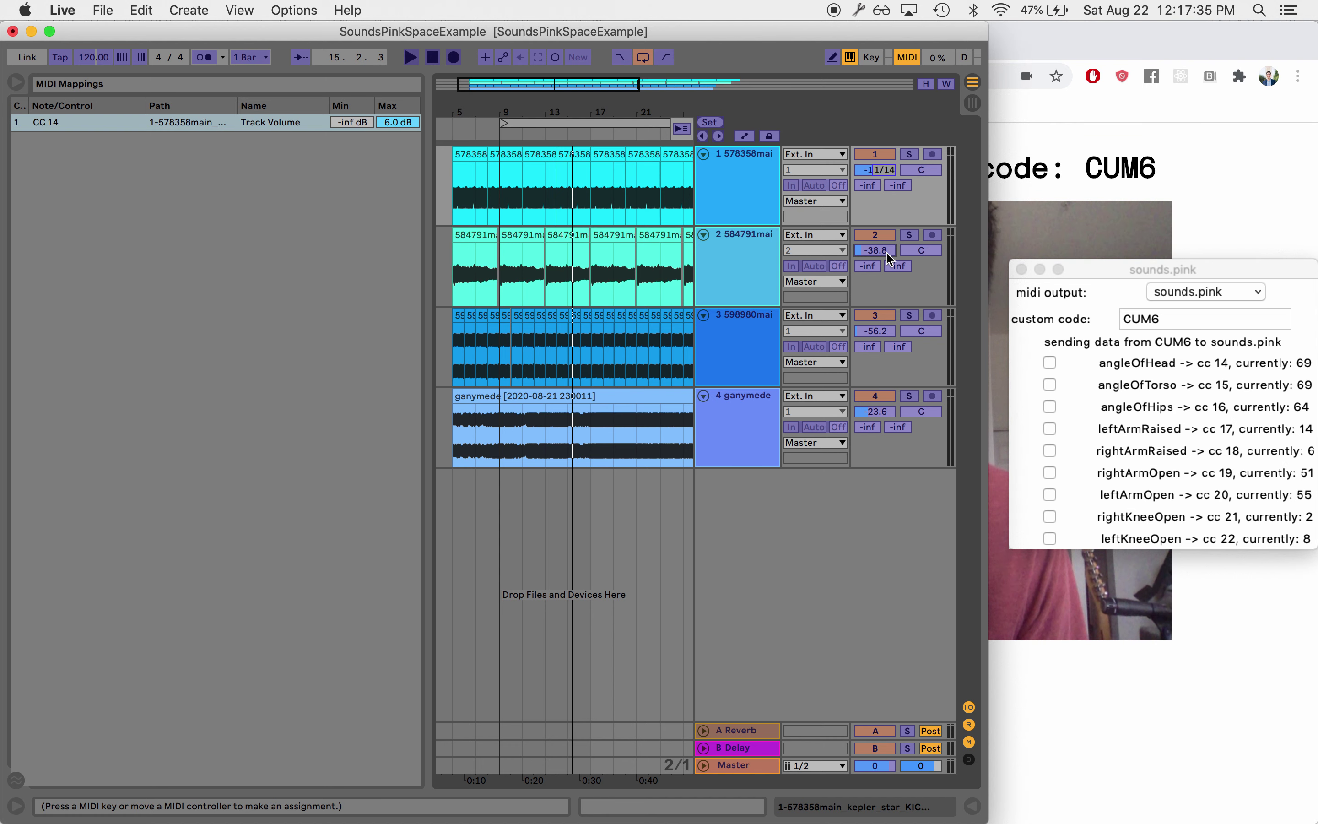
pyautogui.click(1084, 396)
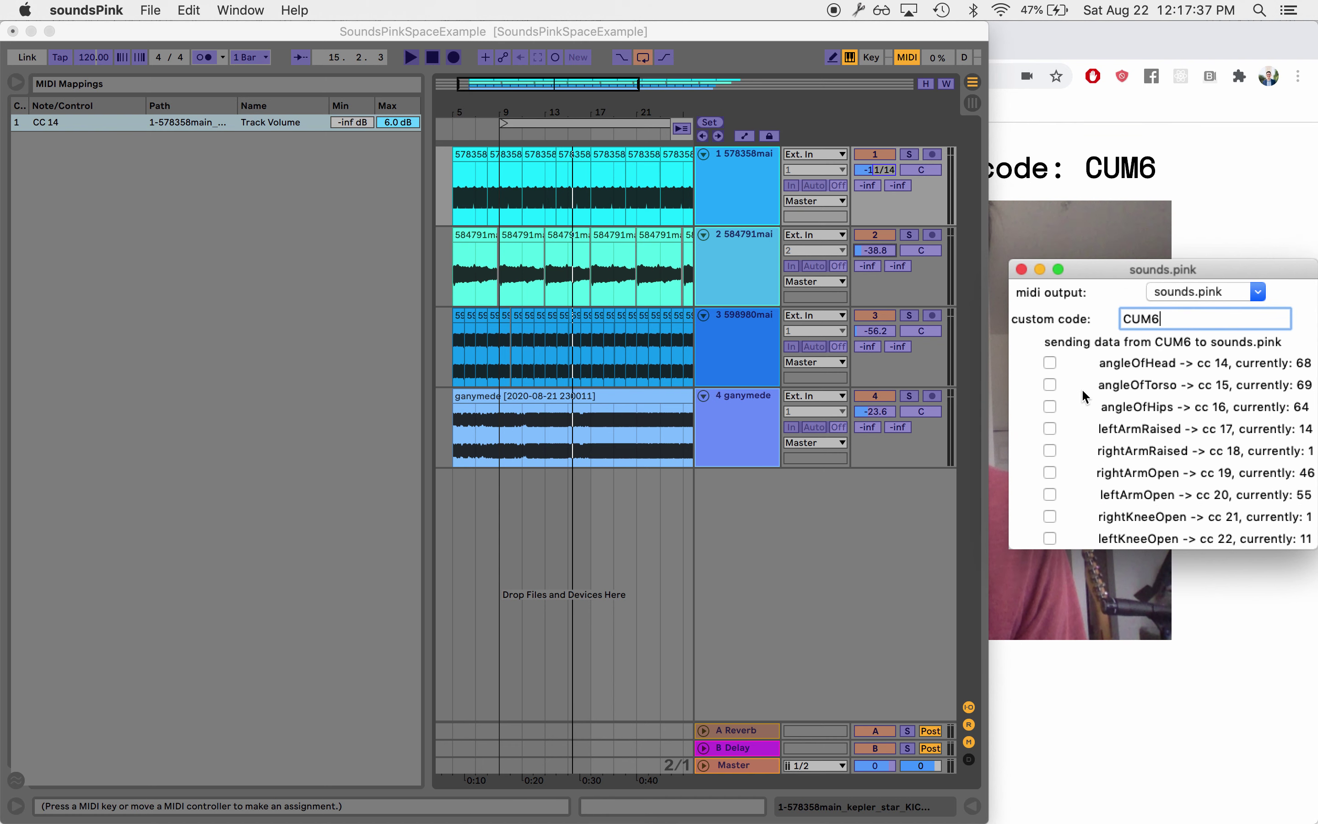
pyautogui.click(1050, 387)
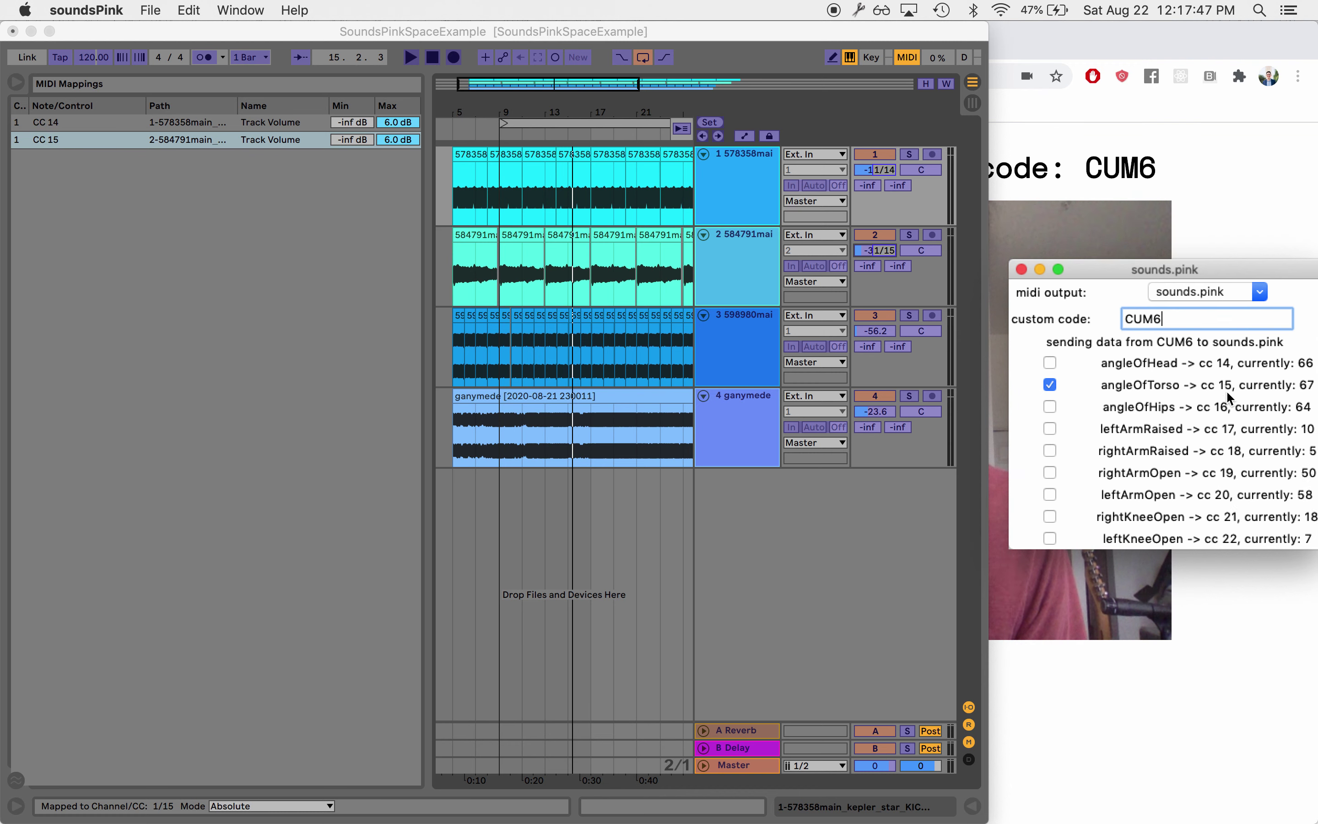
pyautogui.click(1050, 384)
pyautogui.click(916, 378)
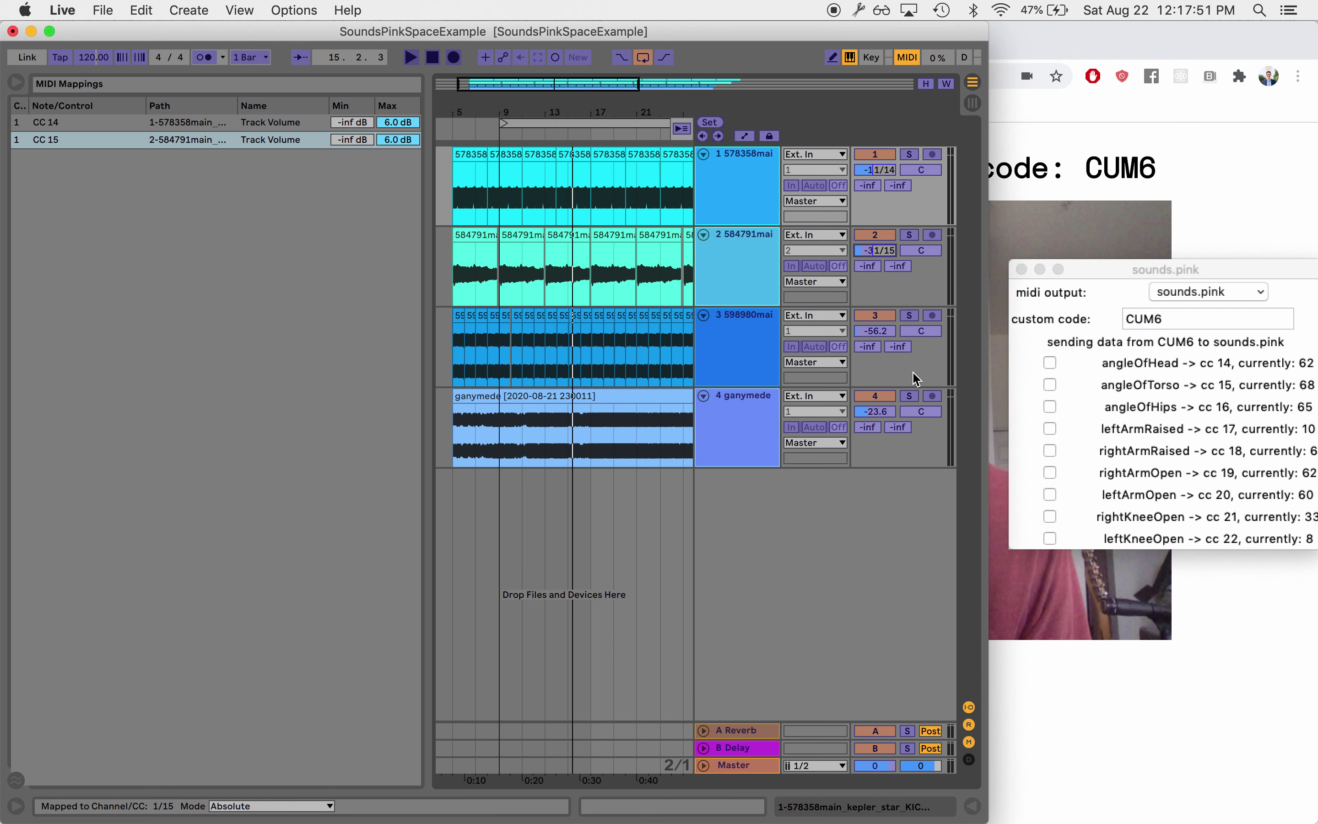
pyautogui.click(878, 331)
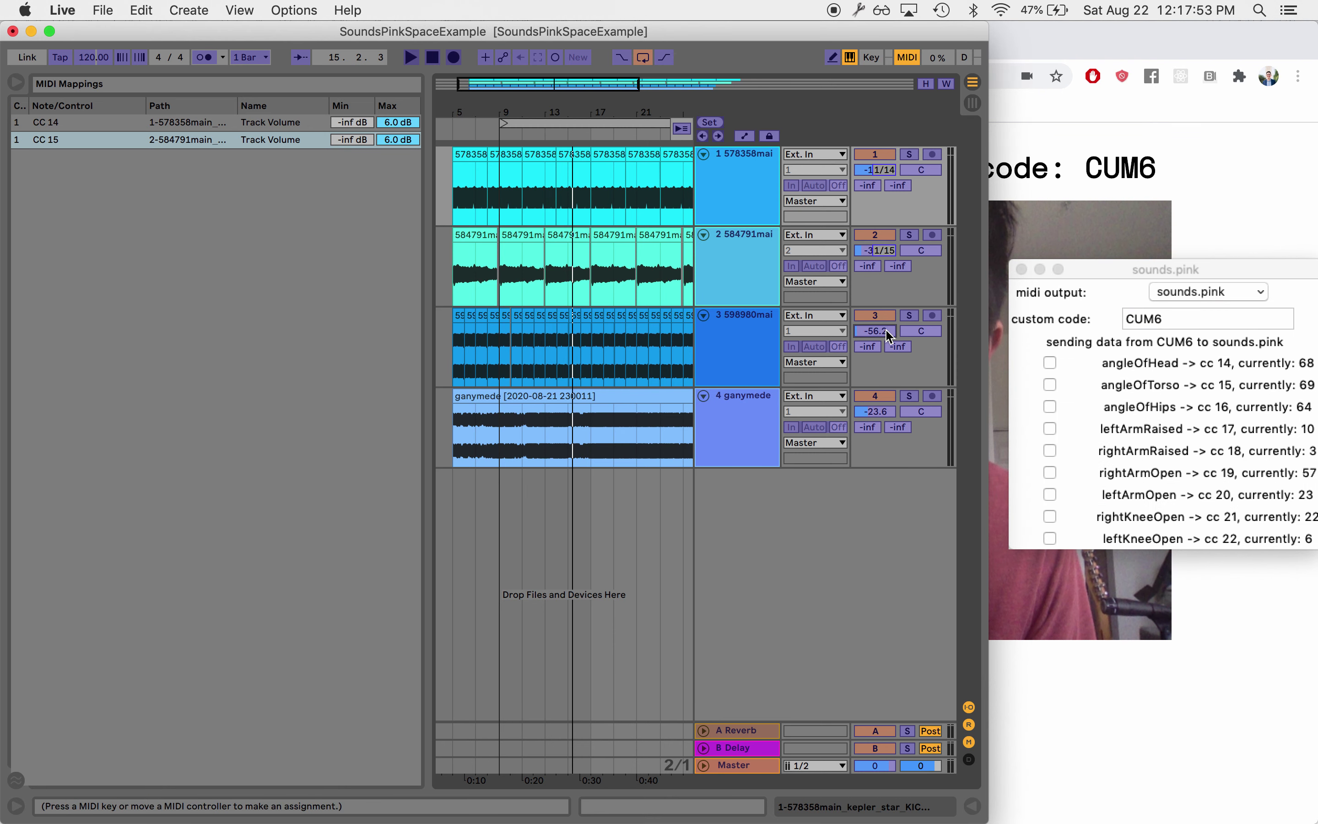
# Step: Map track 3's volume to leftArmRaised (CC 17) and untick that send
pyautogui.click(1049, 429)
pyautogui.click(1050, 429)
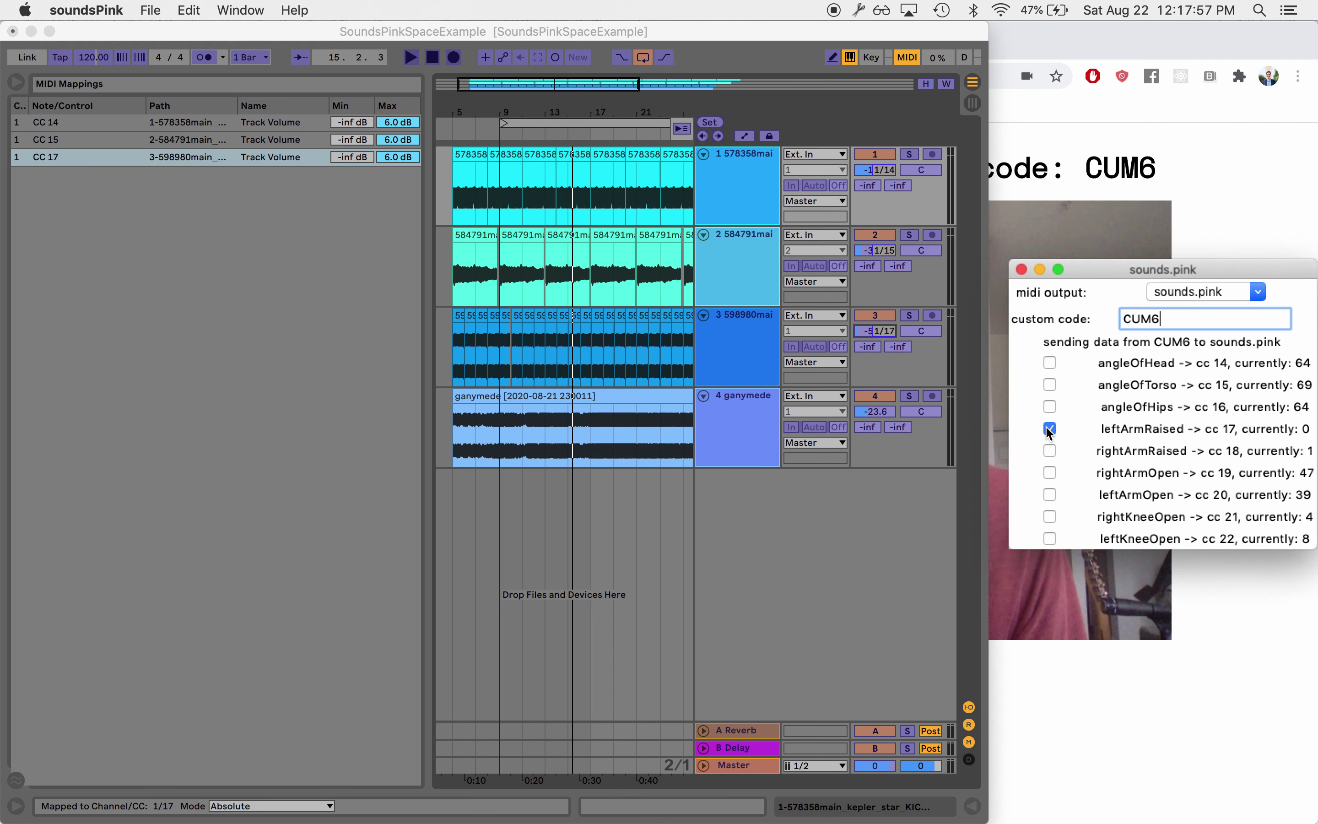
pyautogui.click(1049, 428)
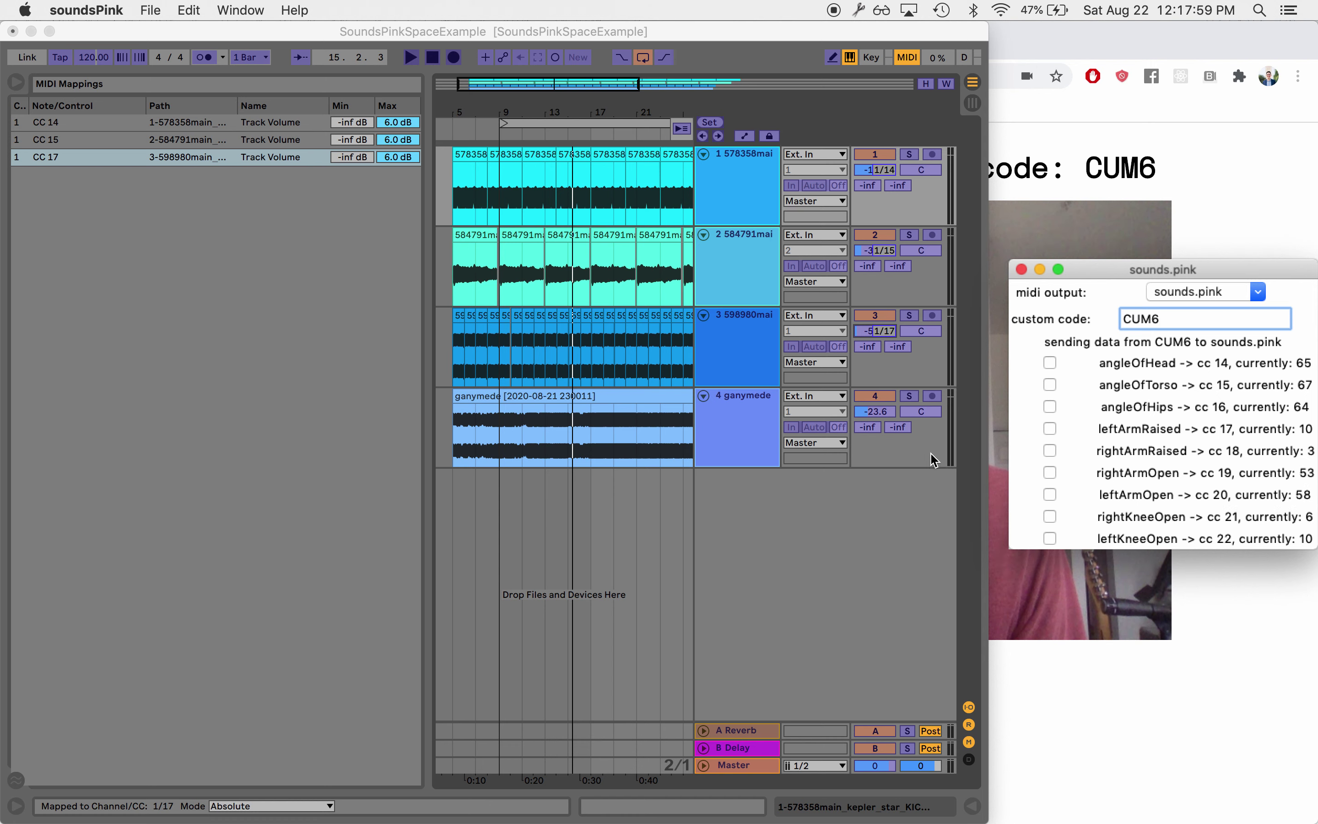
pyautogui.click(904, 459)
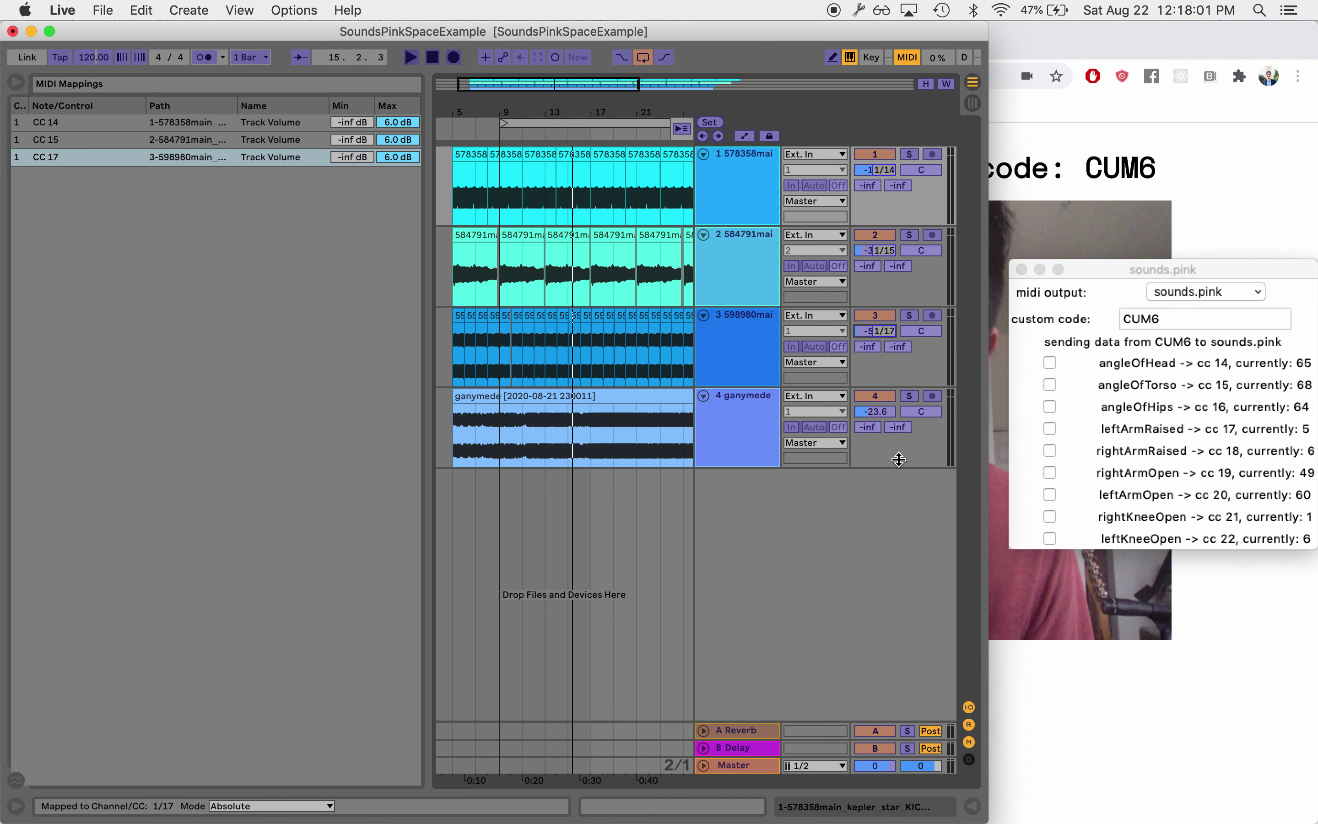
# Step: Map track 4's volume to rightArmRaised (CC 18) and leave MIDI Map mode
pyautogui.click(876, 413)
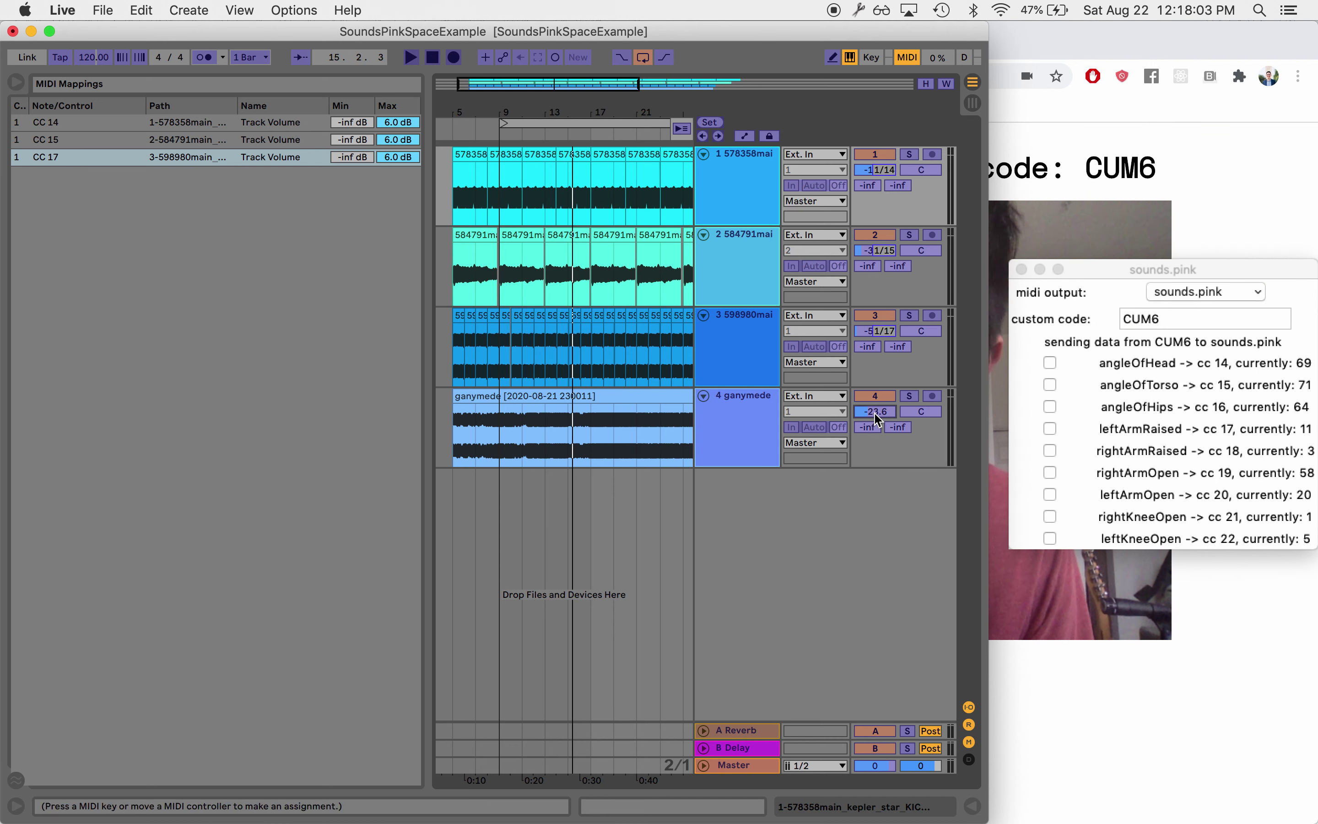
pyautogui.click(1050, 451)
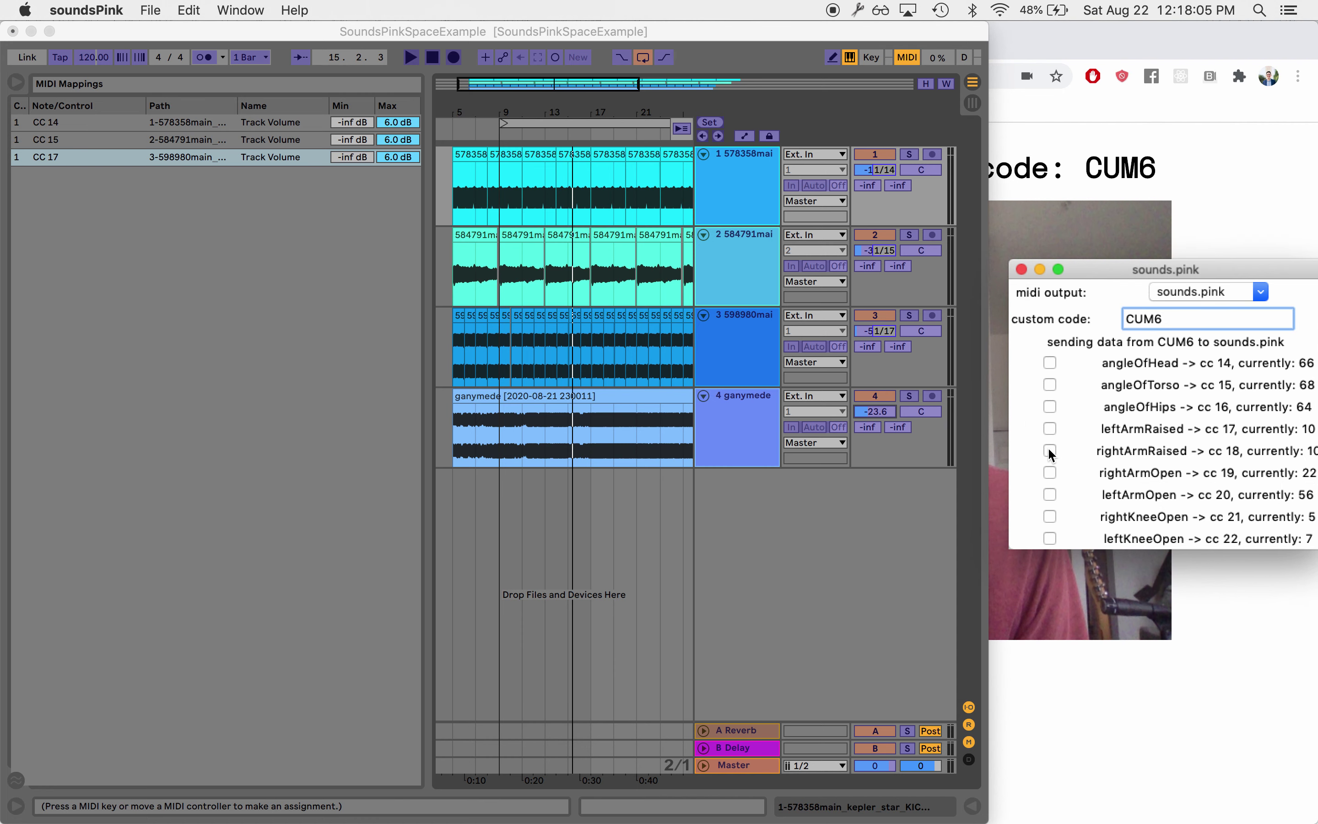
pyautogui.click(1048, 449)
pyautogui.click(1048, 449)
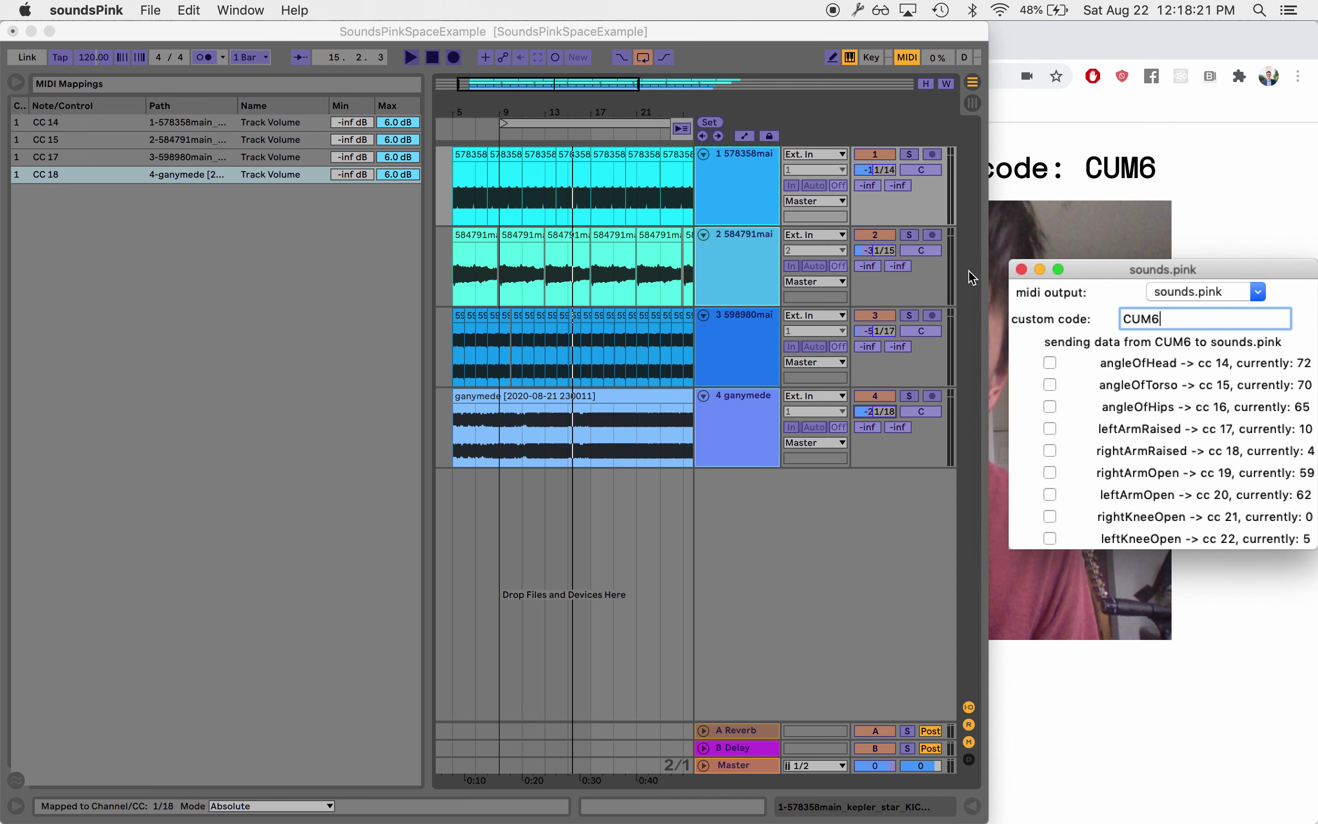
pyautogui.click(896, 108)
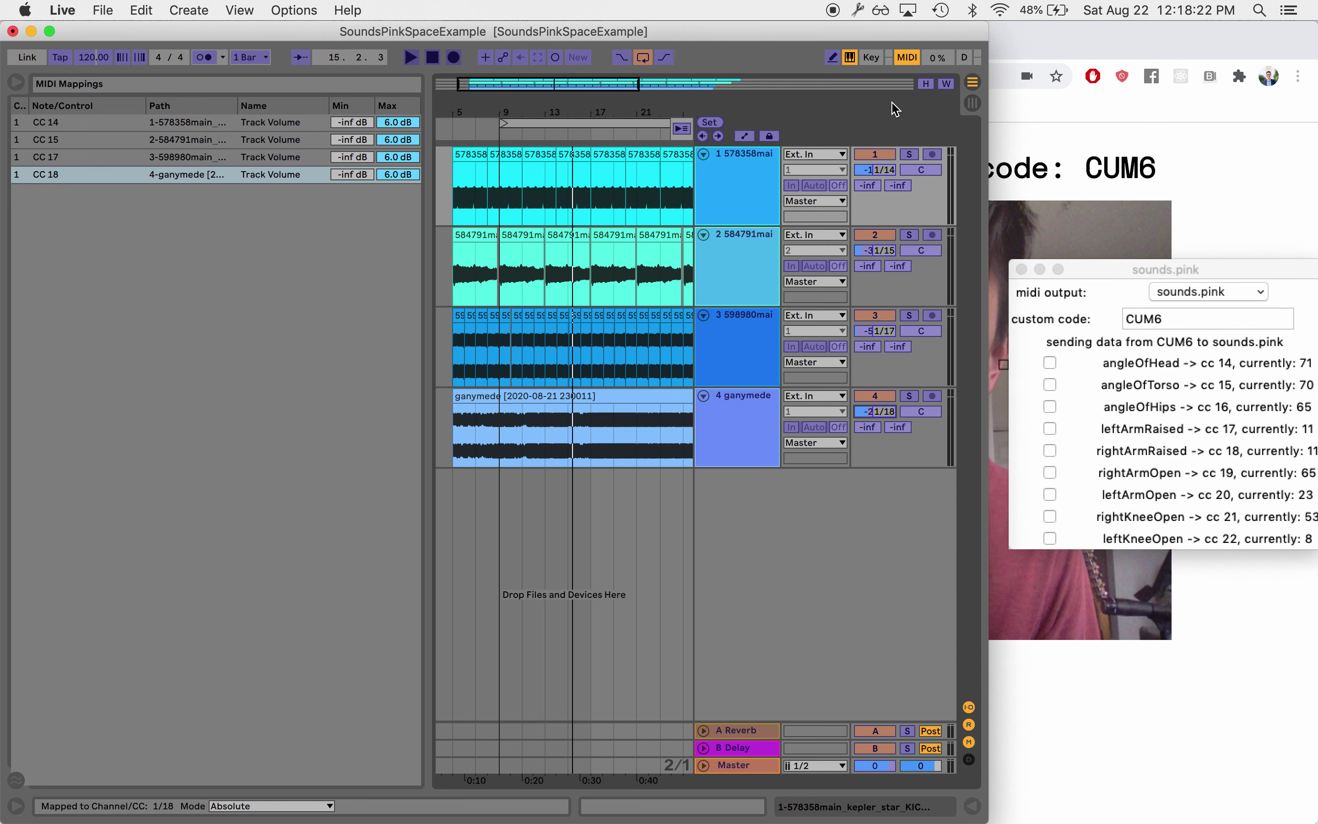
pyautogui.click(908, 58)
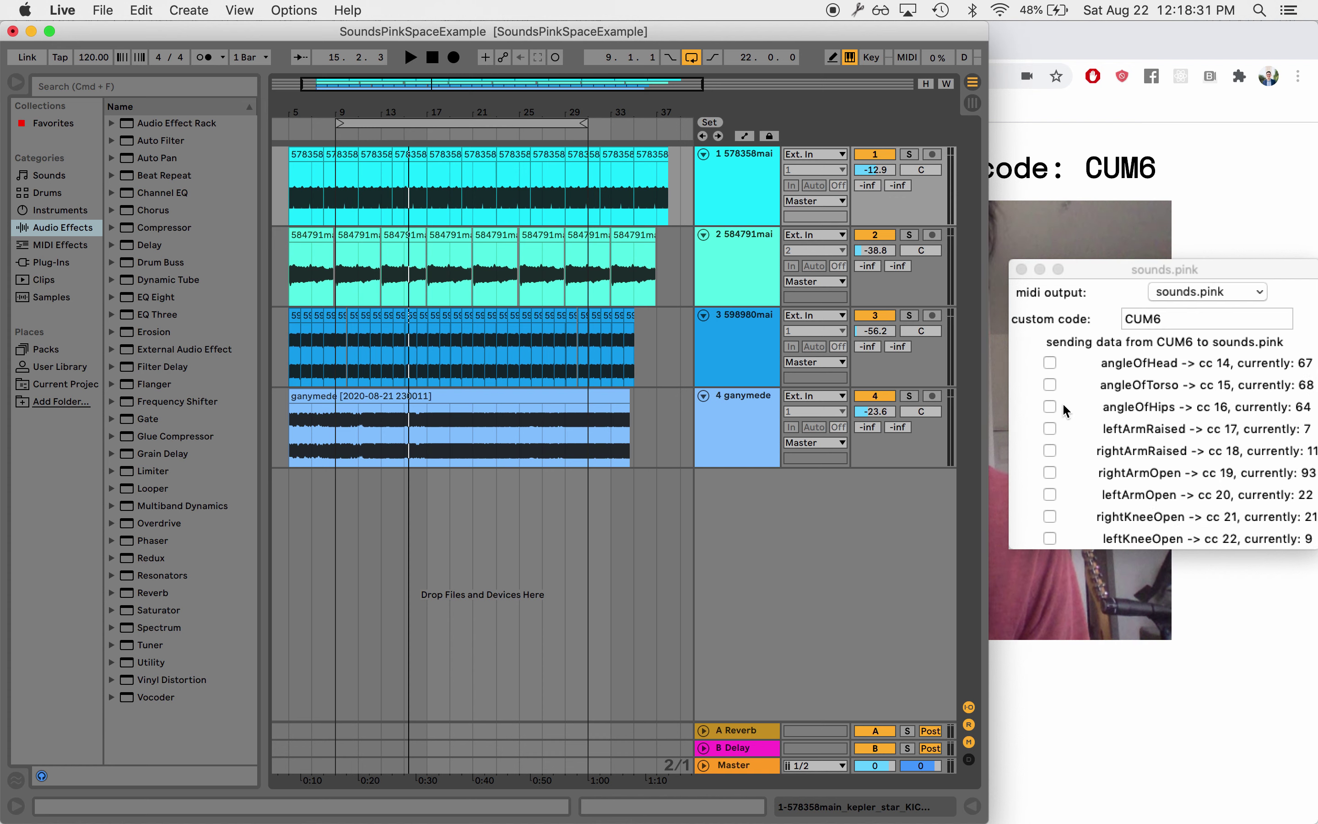
# Step: Resume sending the angleOfHead controller from the sounds.pink window
pyautogui.click(1050, 363)
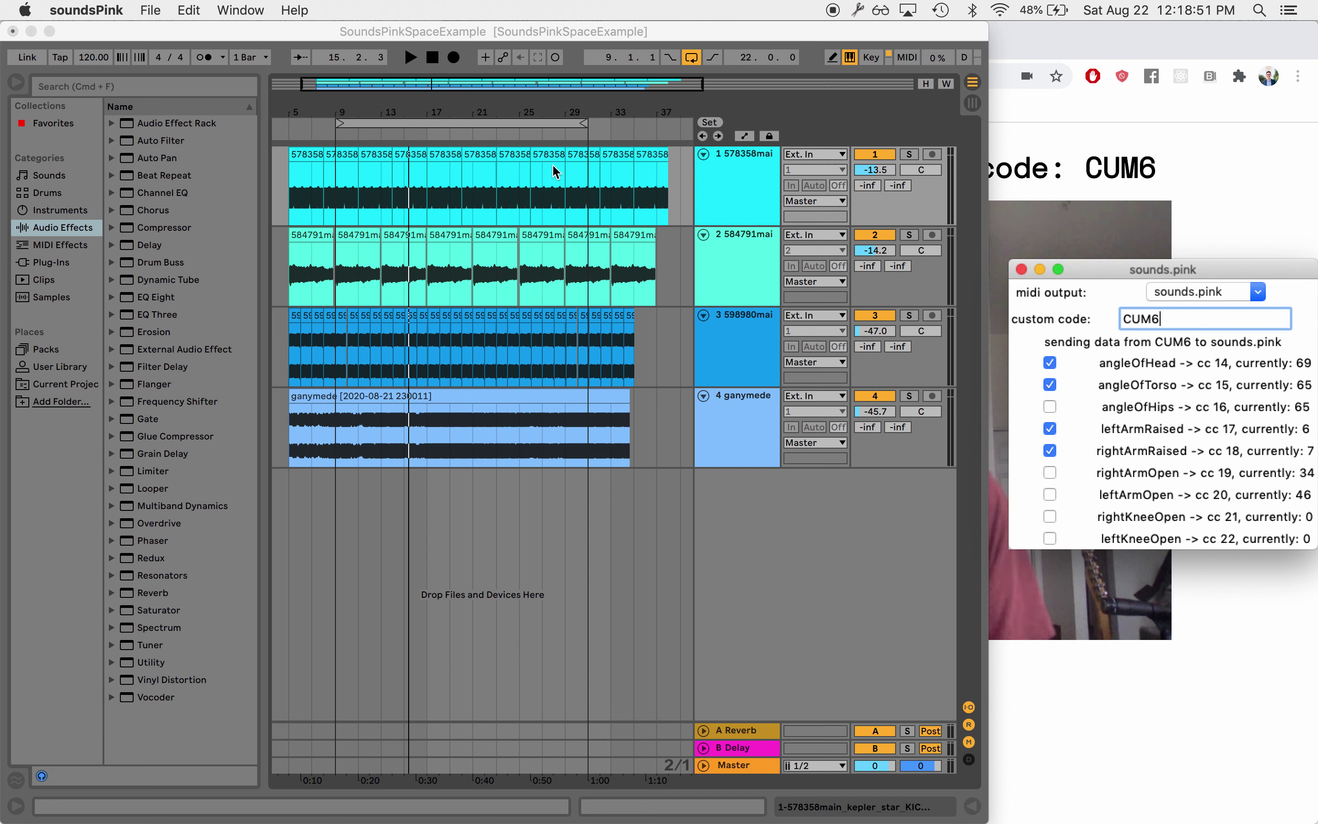
# Step: Start Live playback from around bar 10 and bring the sounds.pink pose page forward
pyautogui.click(349, 135)
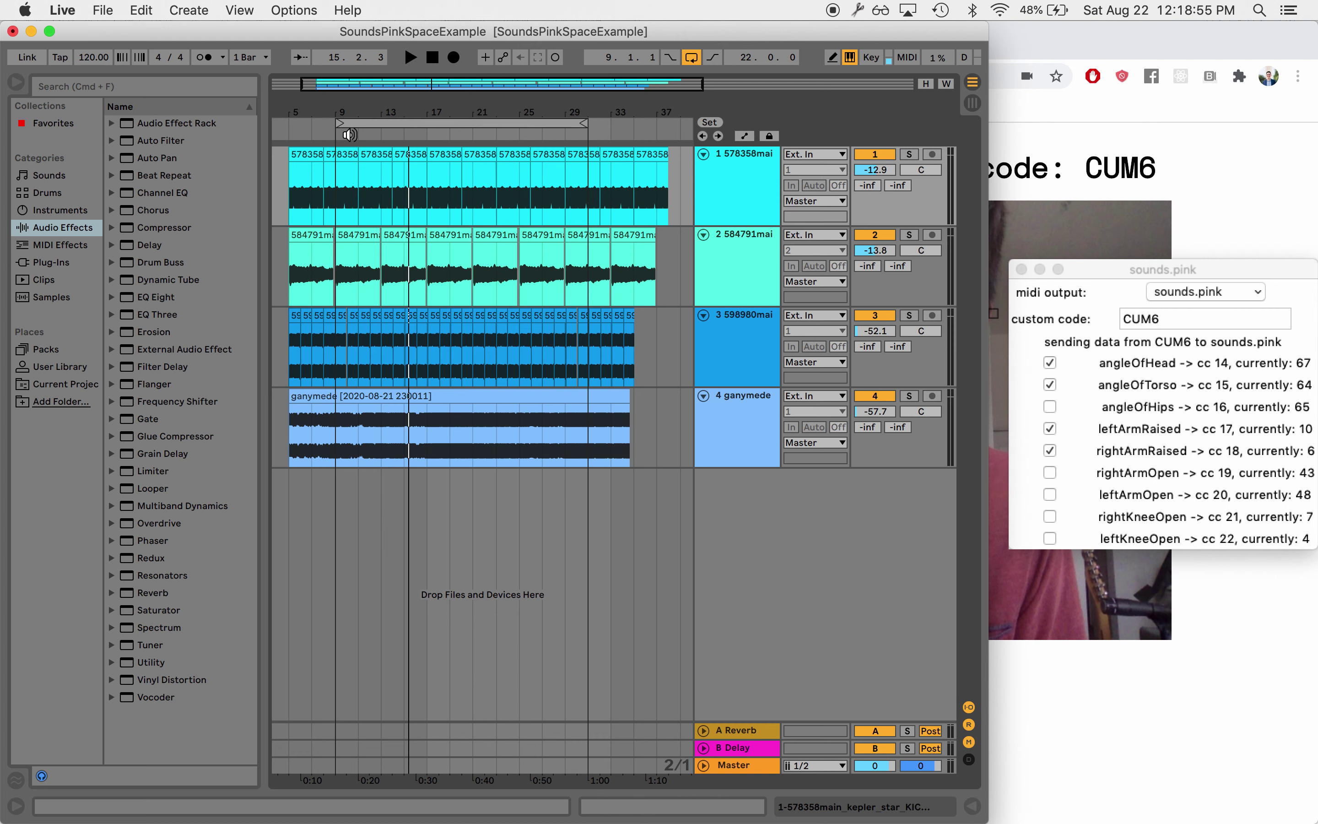
pyautogui.click(349, 135)
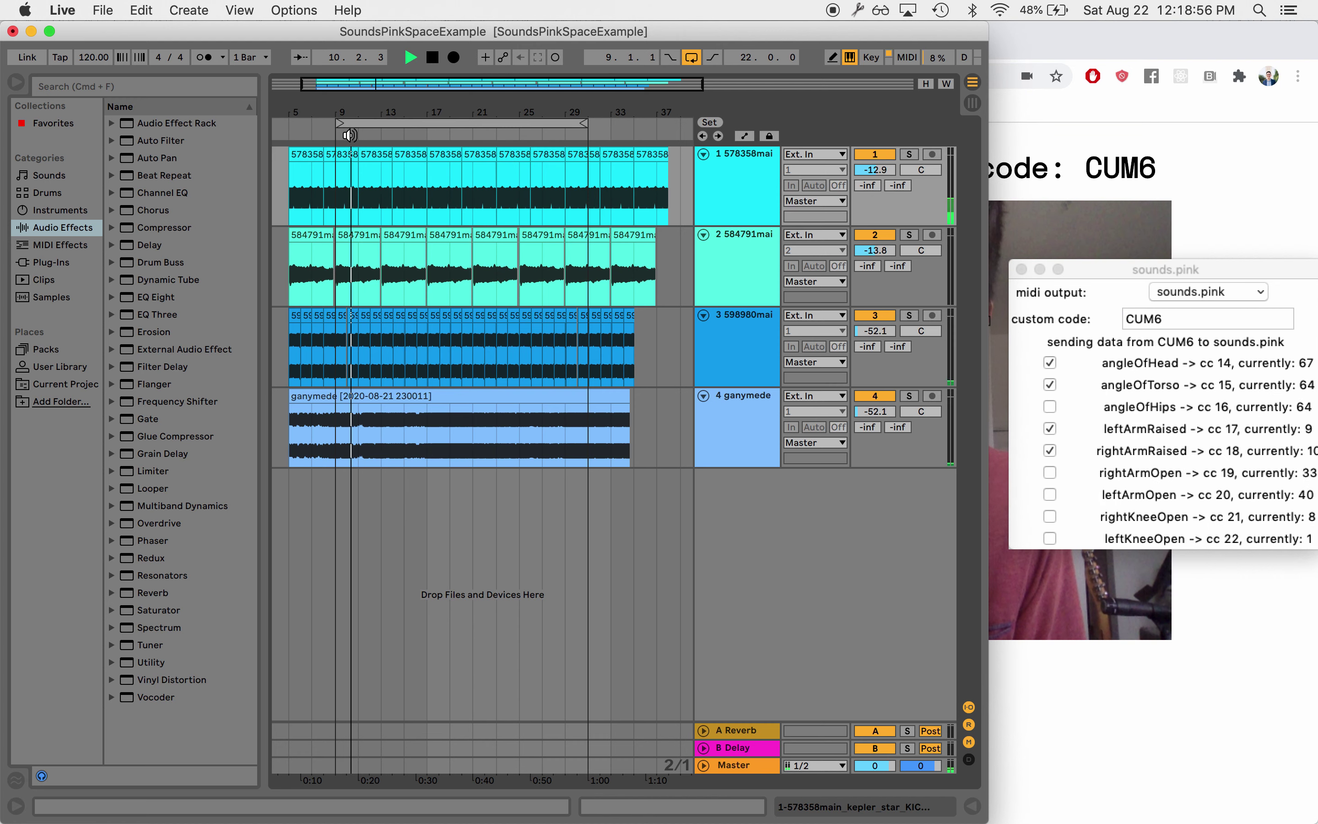
pyautogui.click(1242, 164)
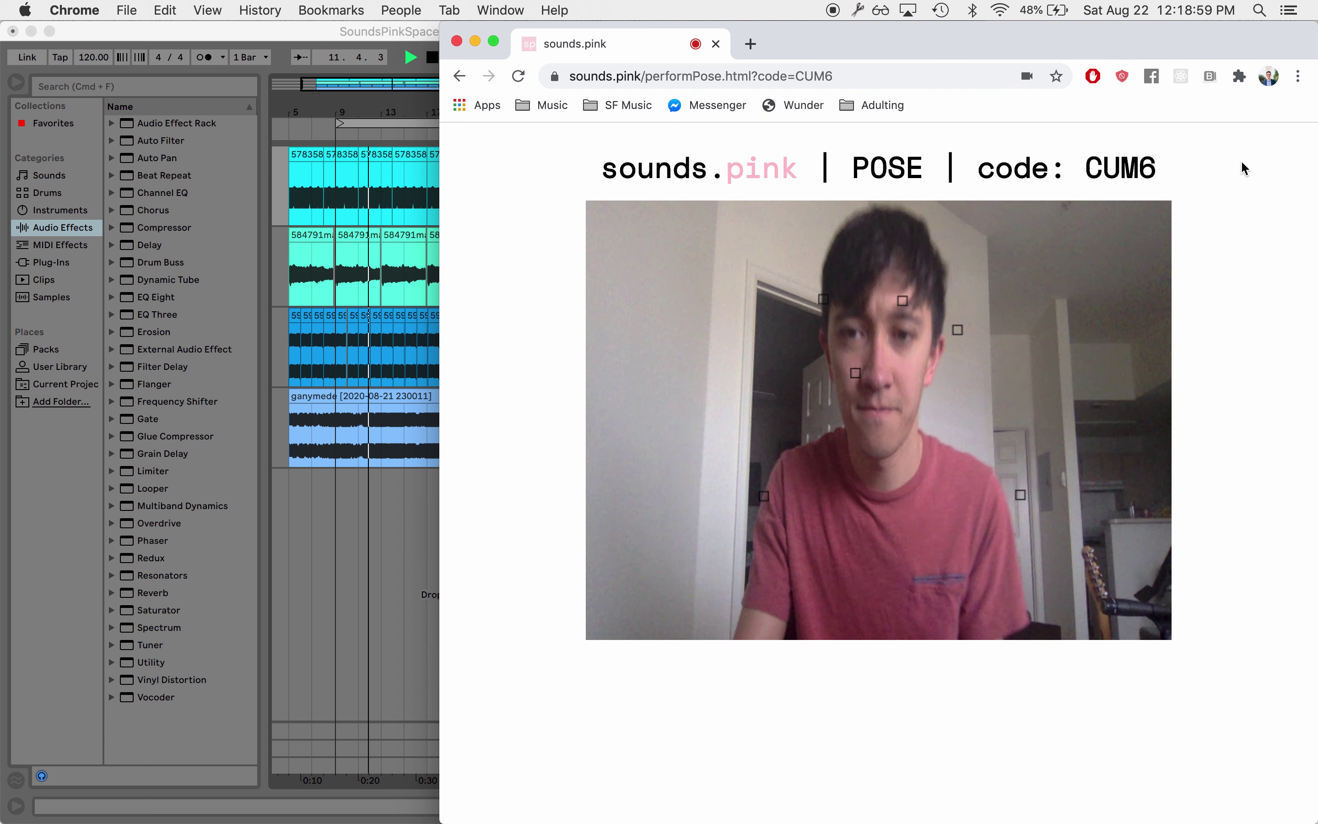